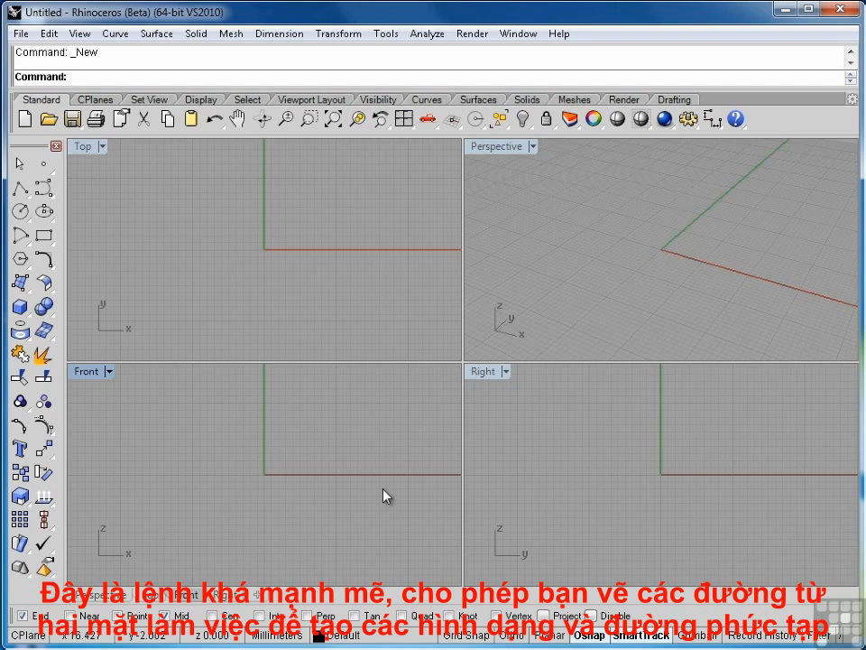
Draw an open degree-3 control point curve with five points as a shallow double wave across the Top view
left_click(43, 187)
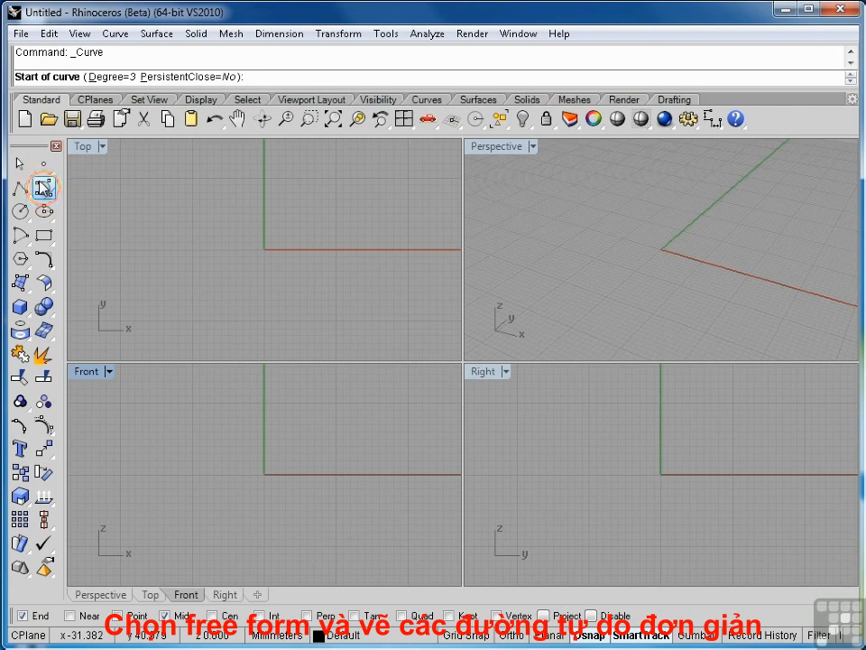
left_click(116, 321)
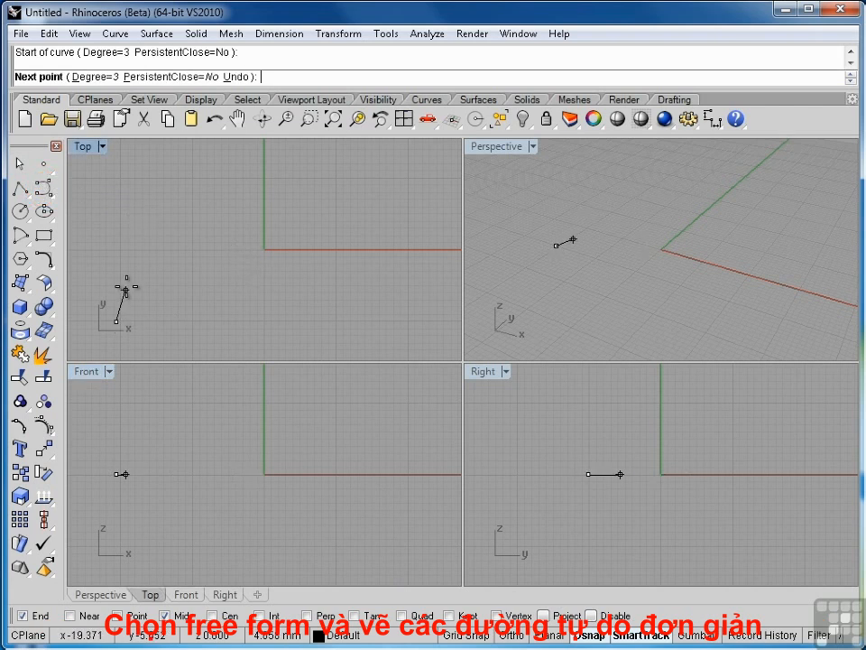
left_click(143, 215)
left_click(227, 273)
left_click(226, 273)
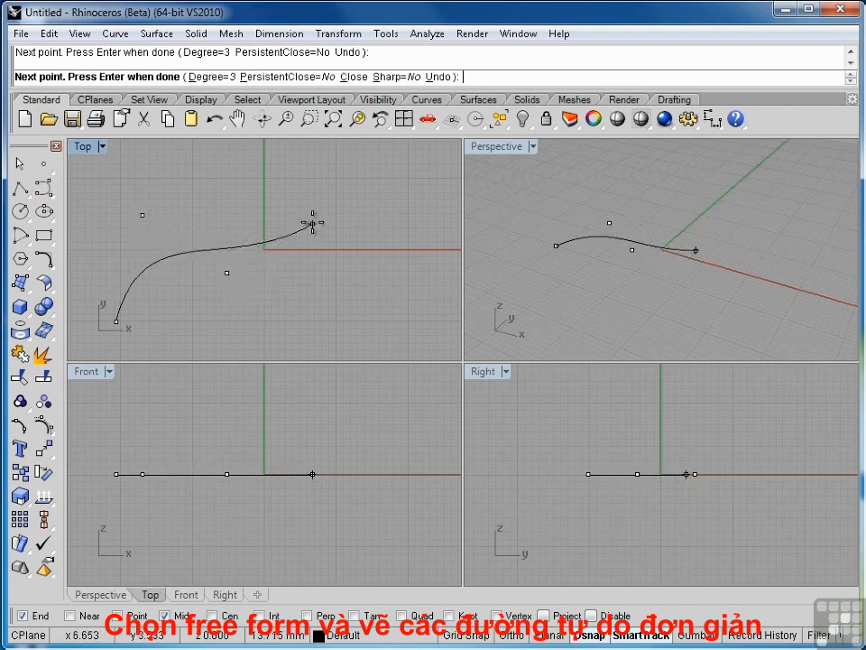
left_click(315, 191)
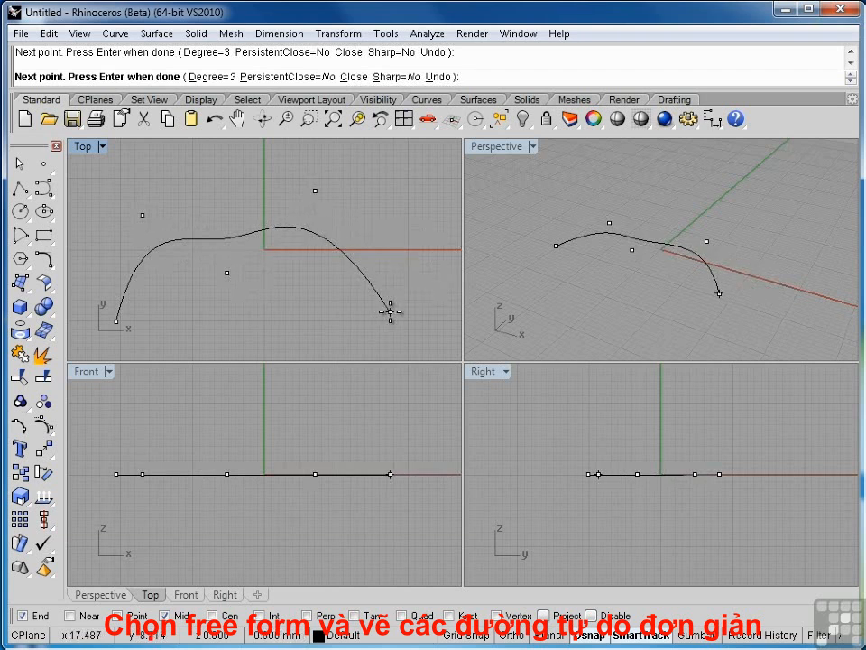
left_click(389, 312)
key("Return")
Show the curve's control points and exaggerate the wave in the Top view by pulling the middle point down and its two neighbours up
left_click(137, 271)
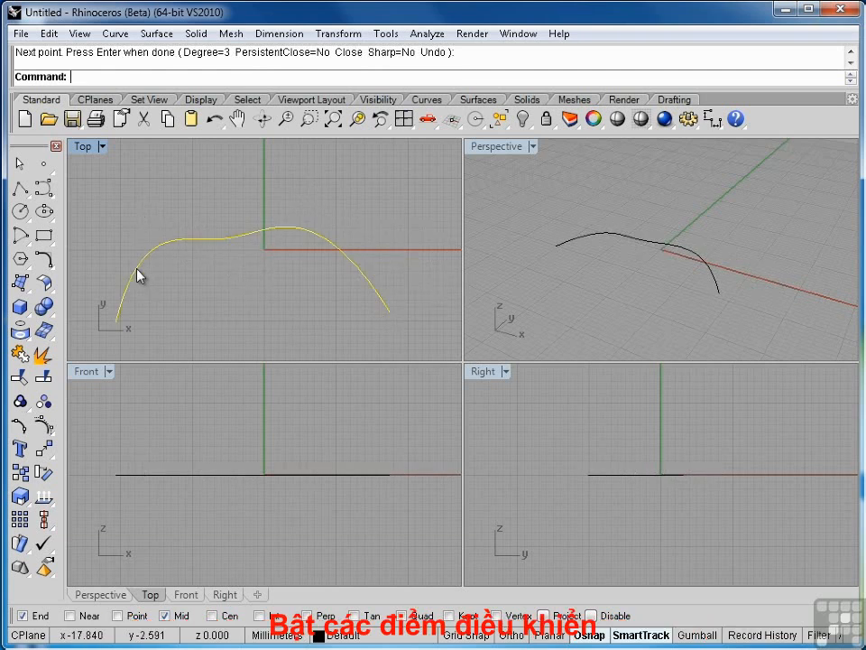
left_click(46, 426)
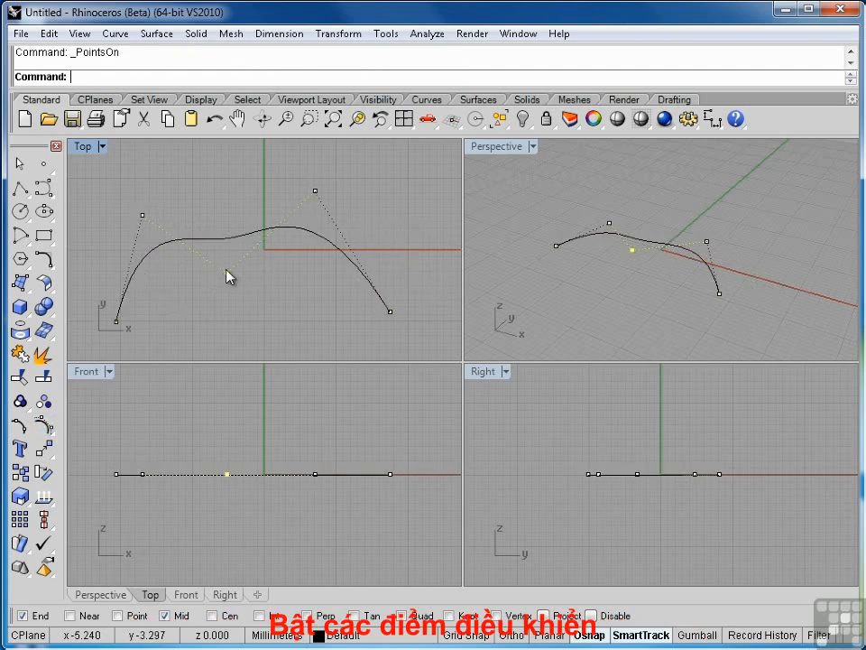
left_click_drag(226, 274, 245, 351)
left_click_drag(142, 215, 143, 176)
left_click_drag(315, 191, 340, 167)
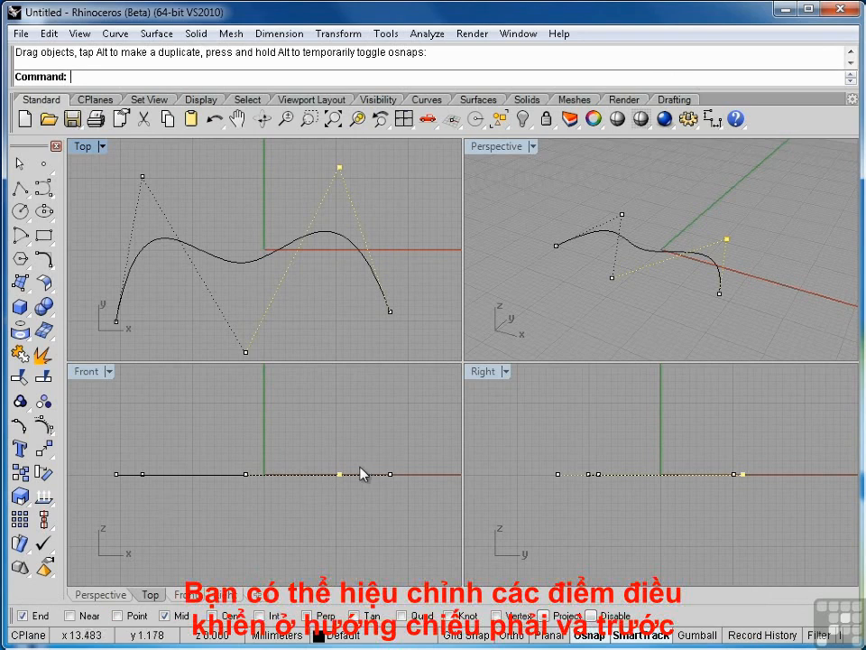
Reshape the curve in height in the Front view: raise the fourth and middle control points and lower the second one
left_click_drag(339, 475, 337, 415)
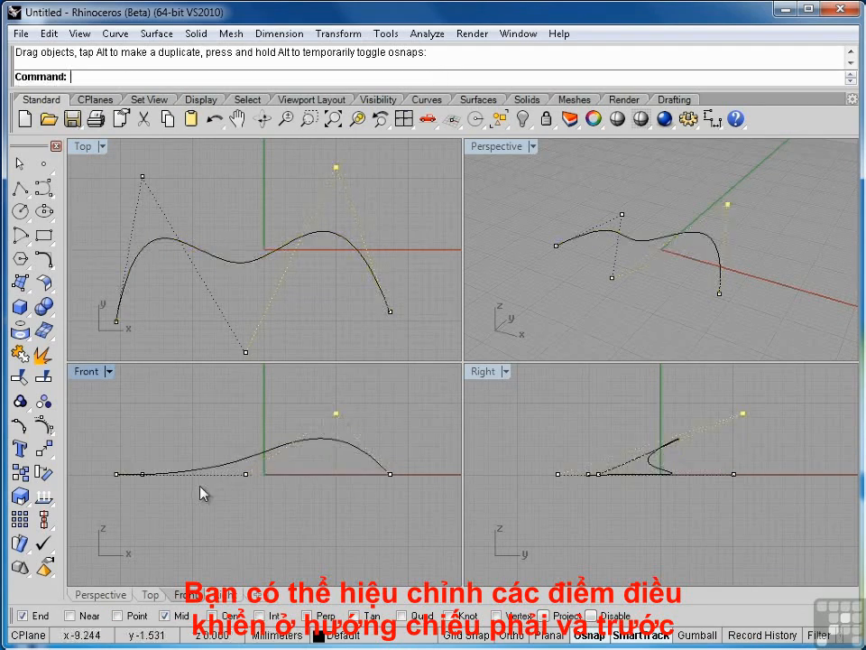
left_click_drag(144, 479, 145, 525)
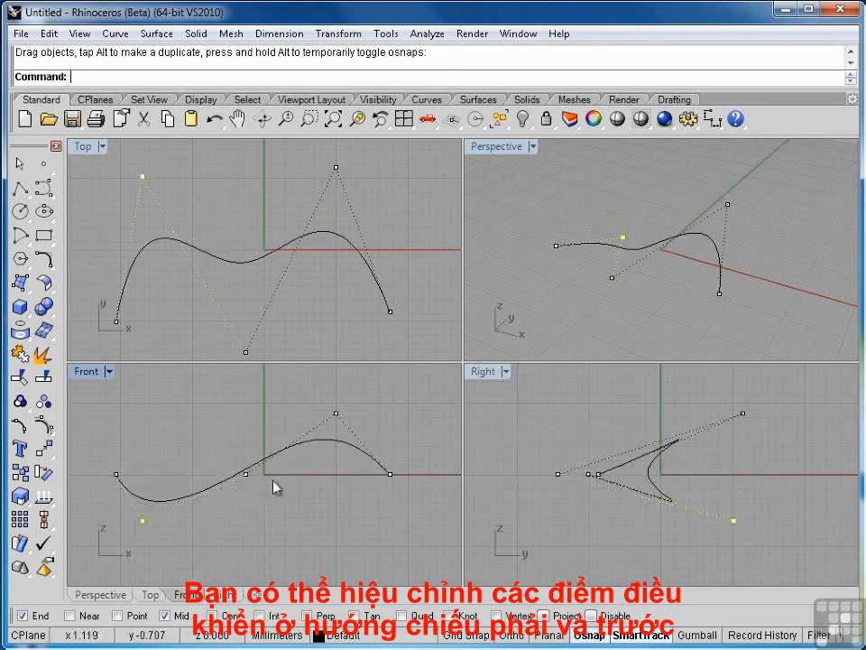
left_click_drag(246, 474, 245, 447)
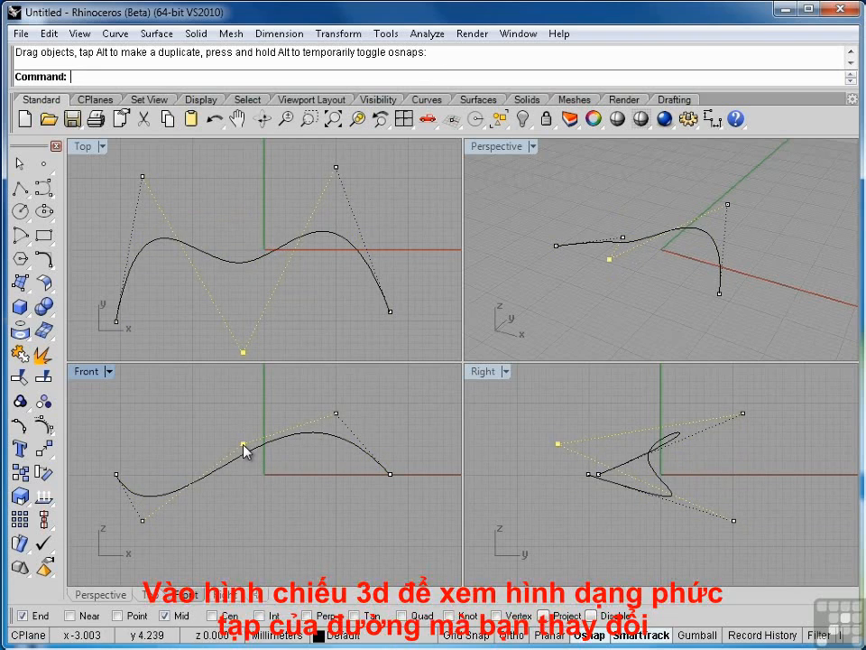
right_click_drag(783, 246, 457, 230)
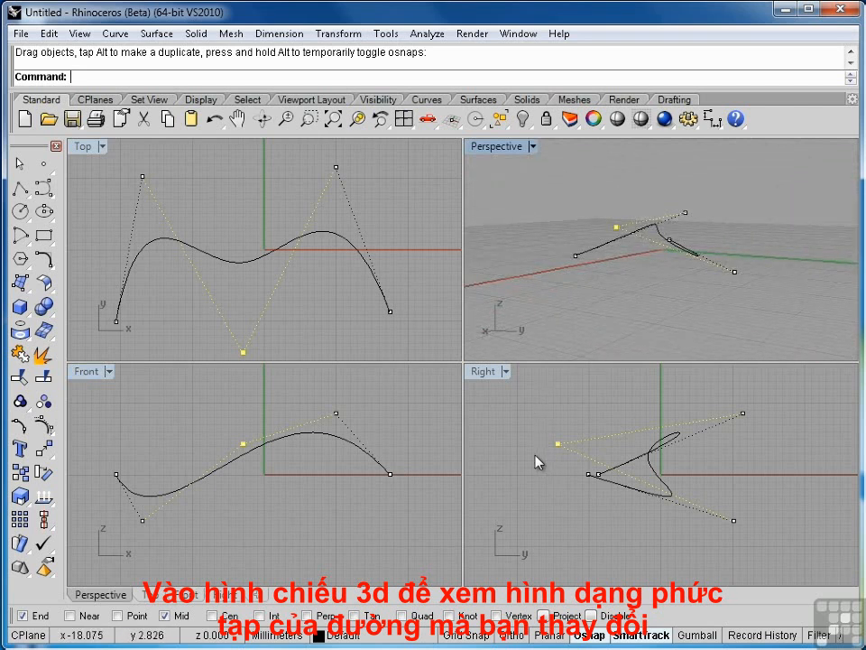
left_click(514, 474)
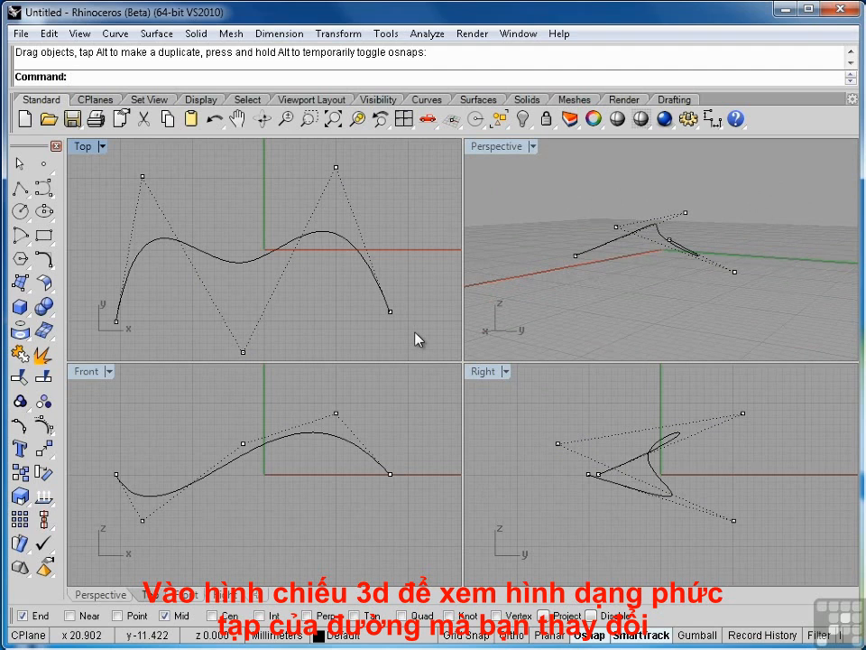
Turn off the control points and delete the reshaped five-point curve
key("Escape")
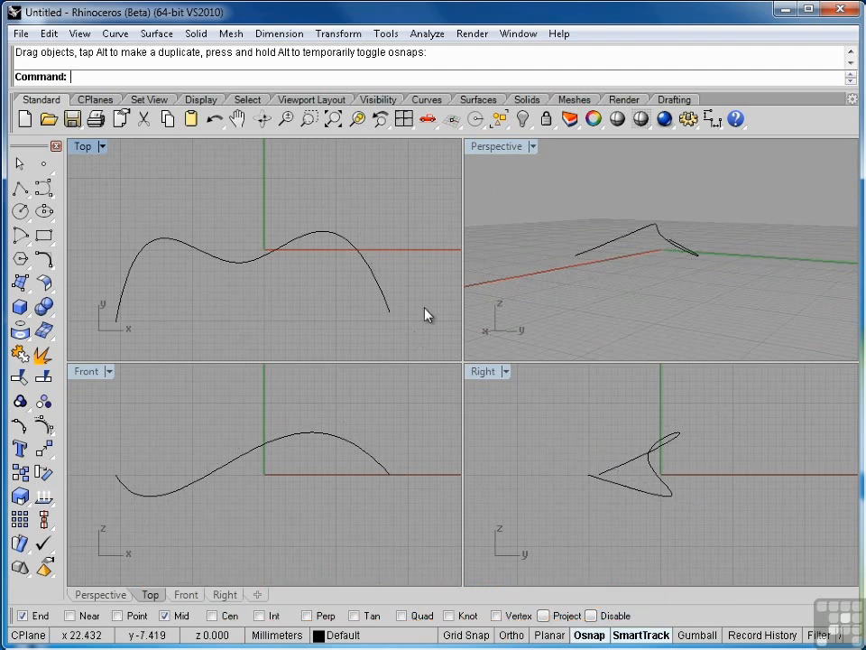
left_click(279, 249)
key("Delete")
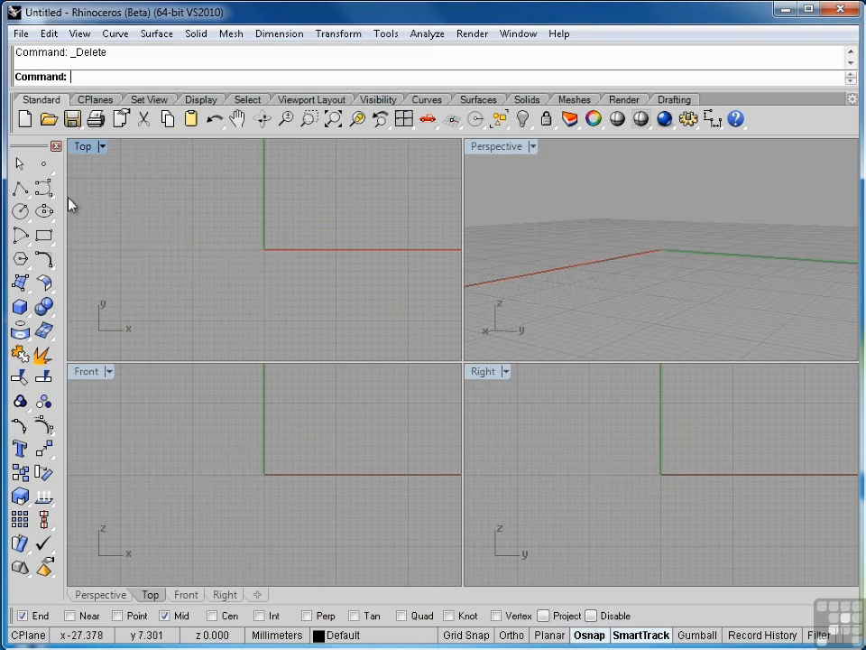
Draw a more complex winding degree-3 curve in the Top view using many closely spaced control points
left_click(43, 188)
left_click(80, 304)
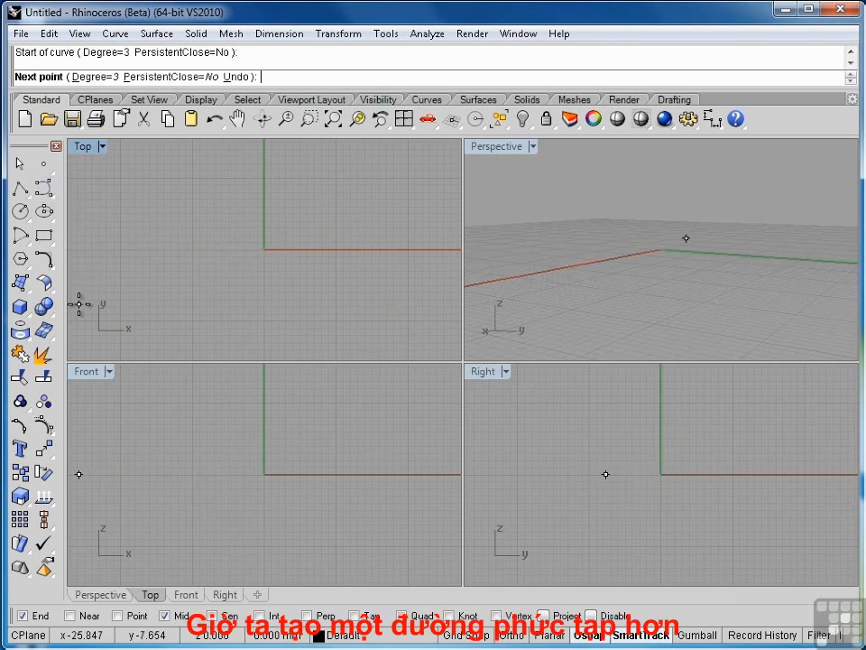
left_click(93, 237)
left_click(107, 207)
left_click(135, 182)
left_click(154, 194)
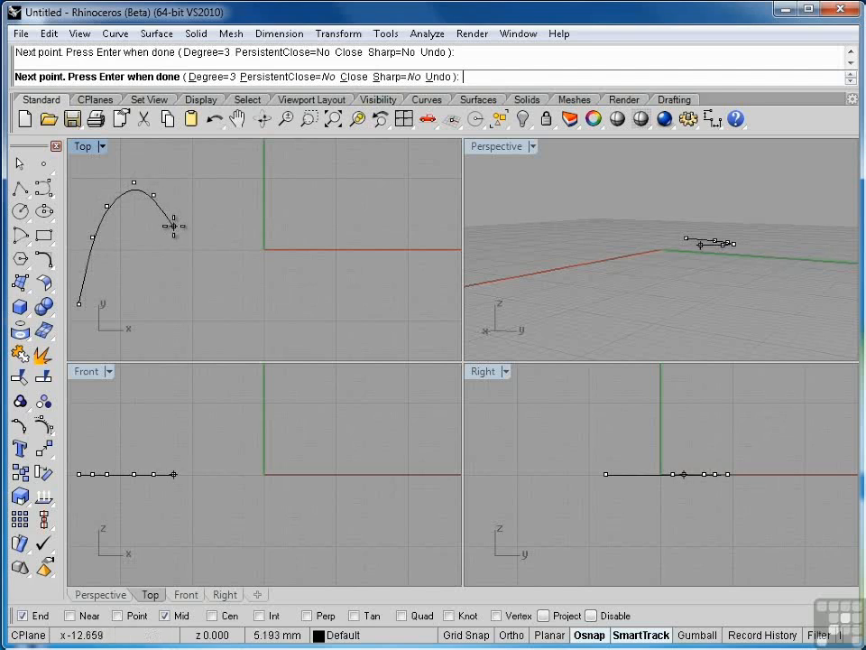
left_click(174, 227)
left_click(193, 264)
left_click(206, 275)
left_click(219, 275)
left_click(239, 253)
left_click(251, 195)
left_click(284, 191)
left_click(295, 217)
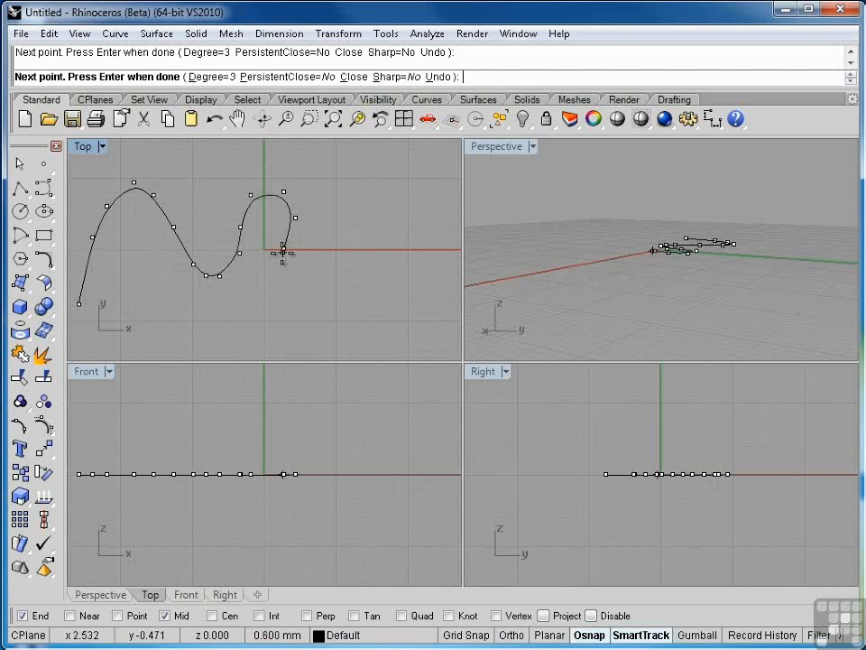
left_click(284, 273)
left_click(291, 291)
left_click(309, 297)
left_click(332, 292)
left_click(370, 242)
left_click(377, 213)
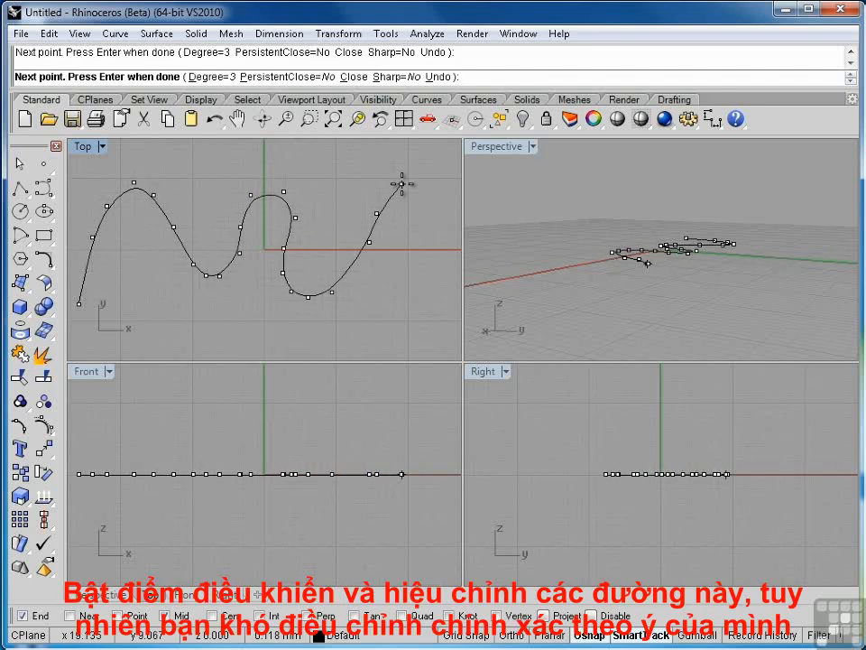
left_click(401, 184)
key("Return")
Show the winding curve's control points and lift three near its right end in the Front view to form a hump
left_click(310, 296)
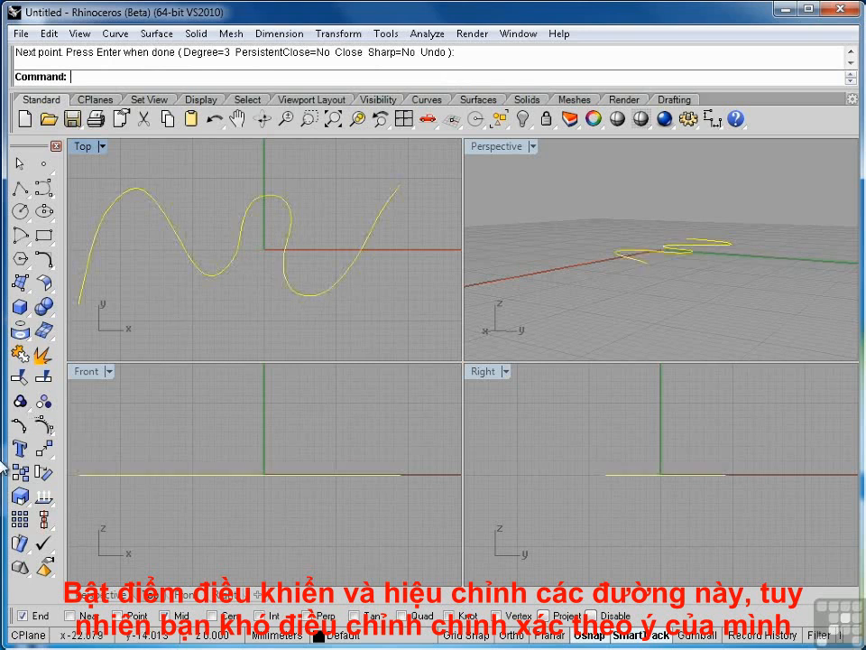
left_click(42, 424)
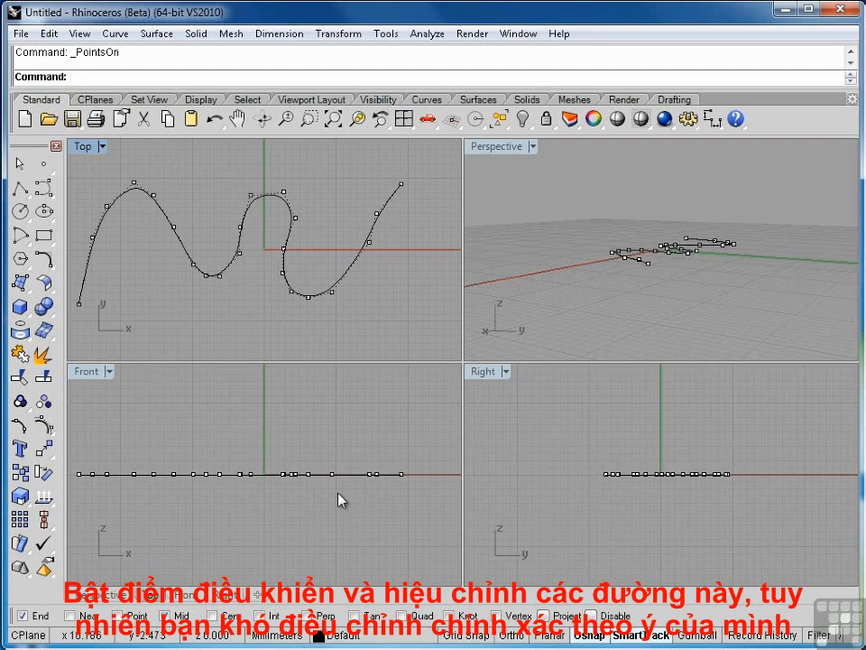
left_click_drag(377, 474, 376, 436)
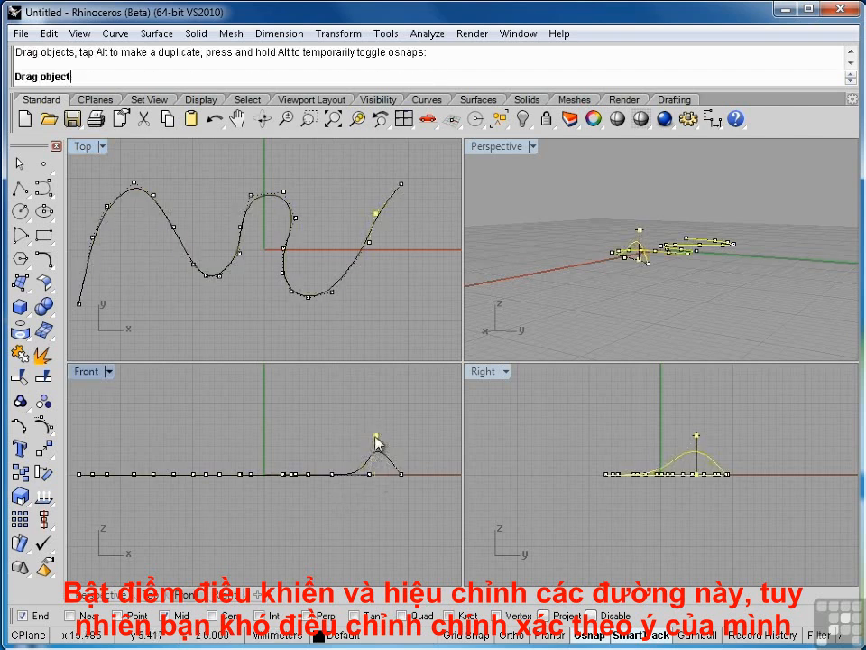
left_click_drag(332, 475, 325, 434)
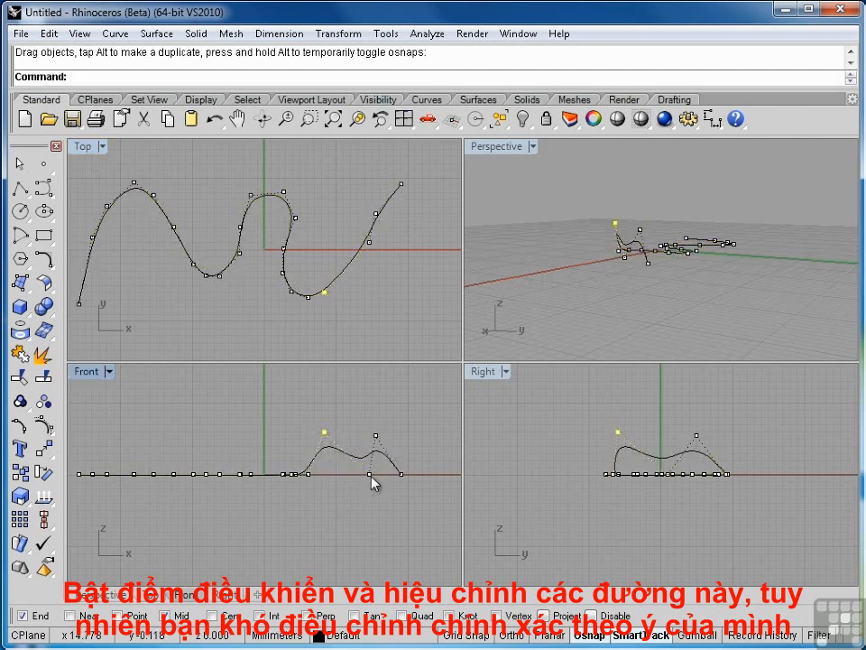
left_click_drag(370, 474, 356, 432)
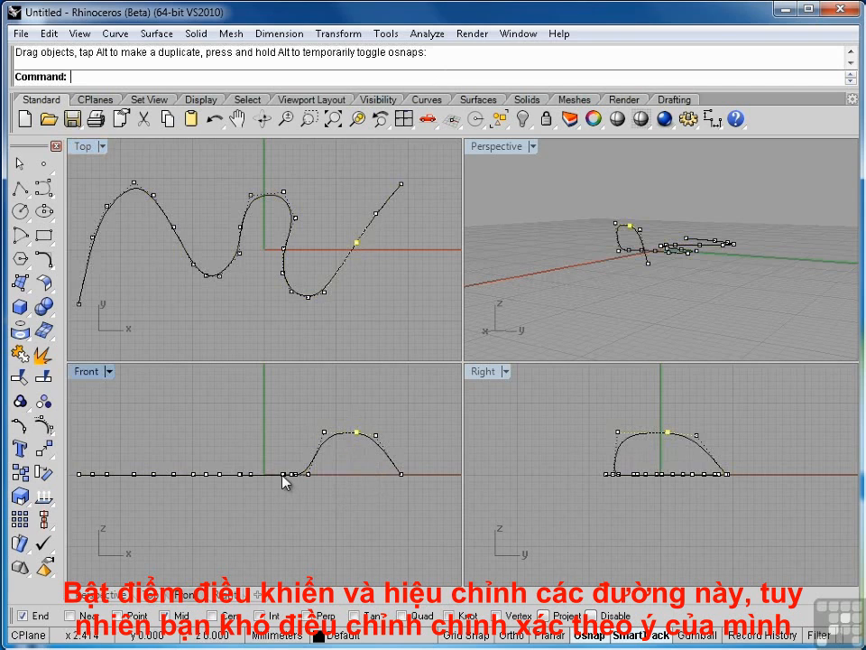
Pull several control points in the middle of the winding curve below the baseline in the Front view
left_click_drag(283, 481, 231, 519)
scroll(286, 488, "up", 10)
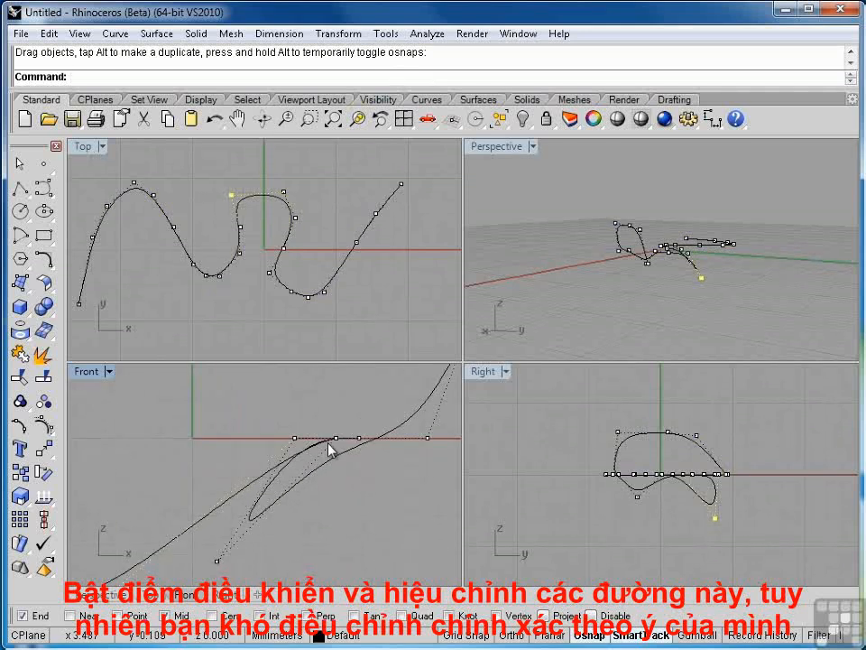
left_click_drag(336, 438, 186, 557)
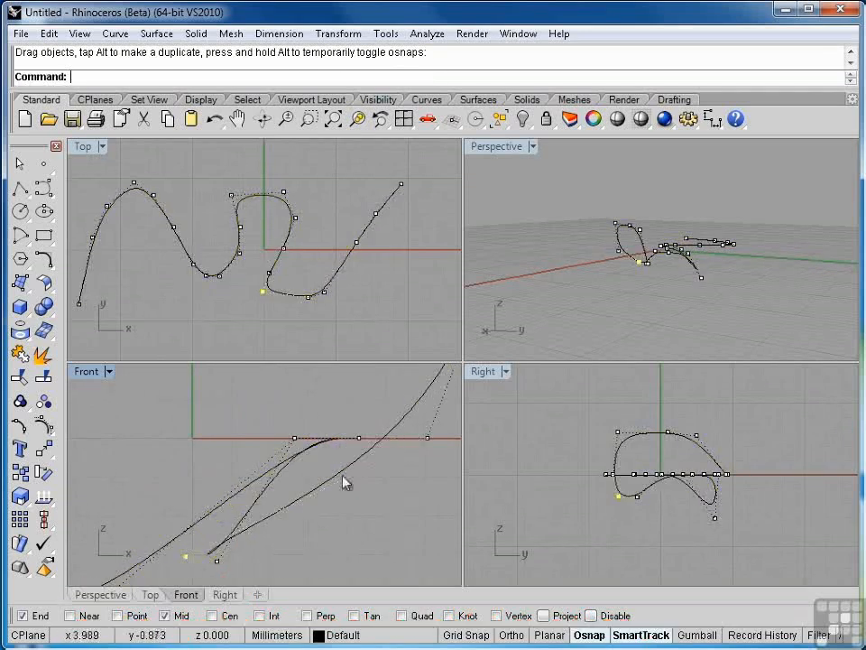
scroll(383, 460, "down", 8)
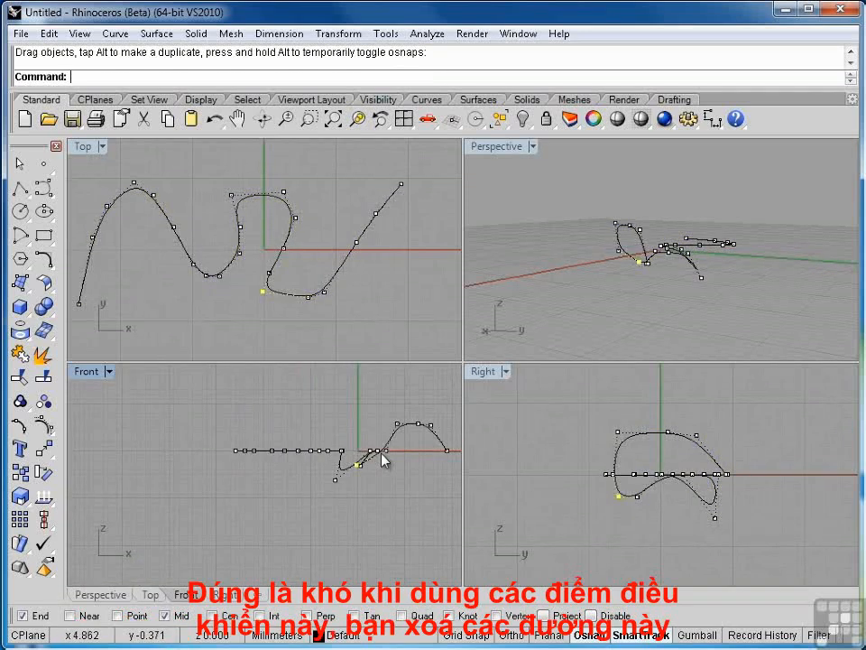
Turn off the control points and delete the winding curve
left_click(275, 321)
key("Escape")
left_click(289, 300)
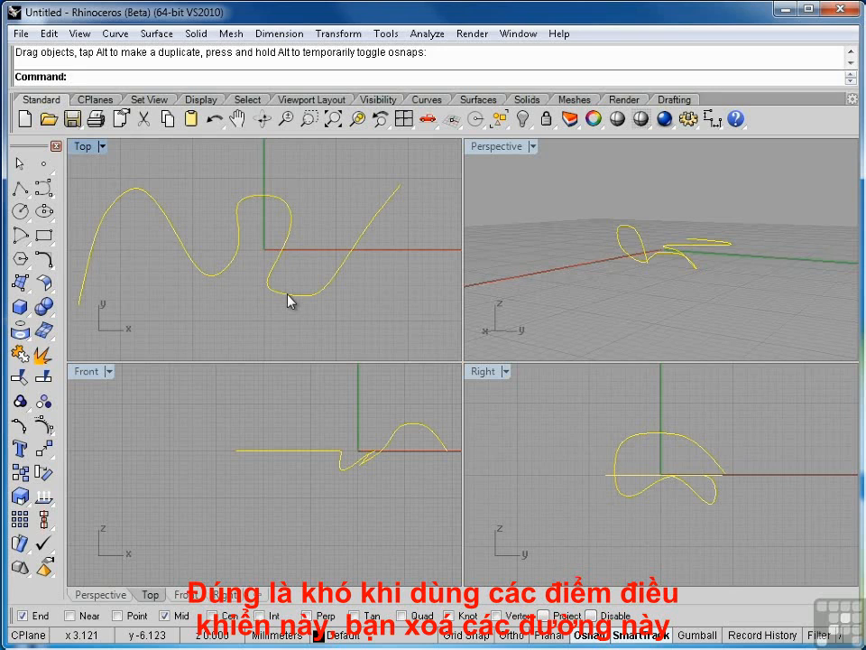
key("Delete")
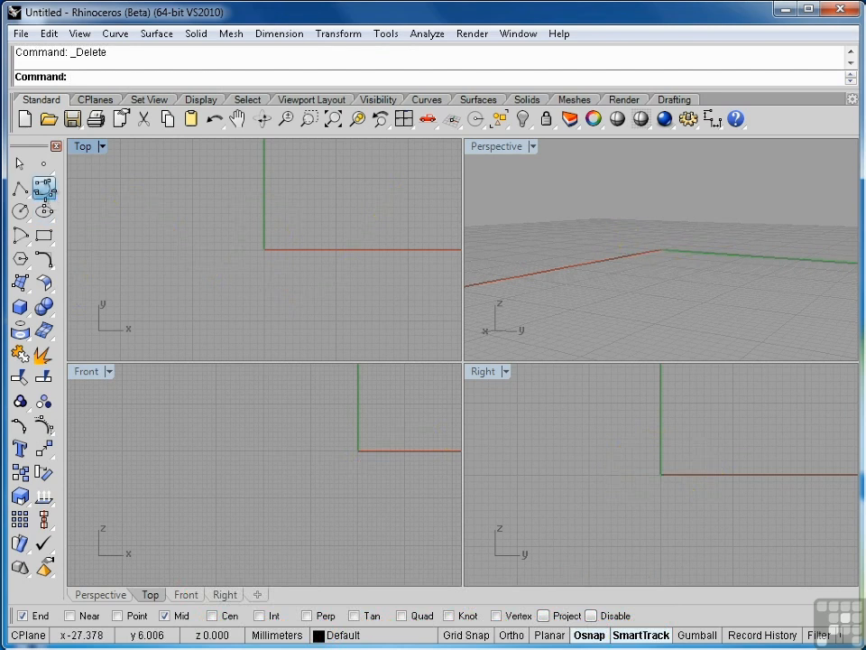
Draw a smooth S-shaped degree-3 curve across the Top view with twelve control points, undoing the surplus last point
left_click(43, 186)
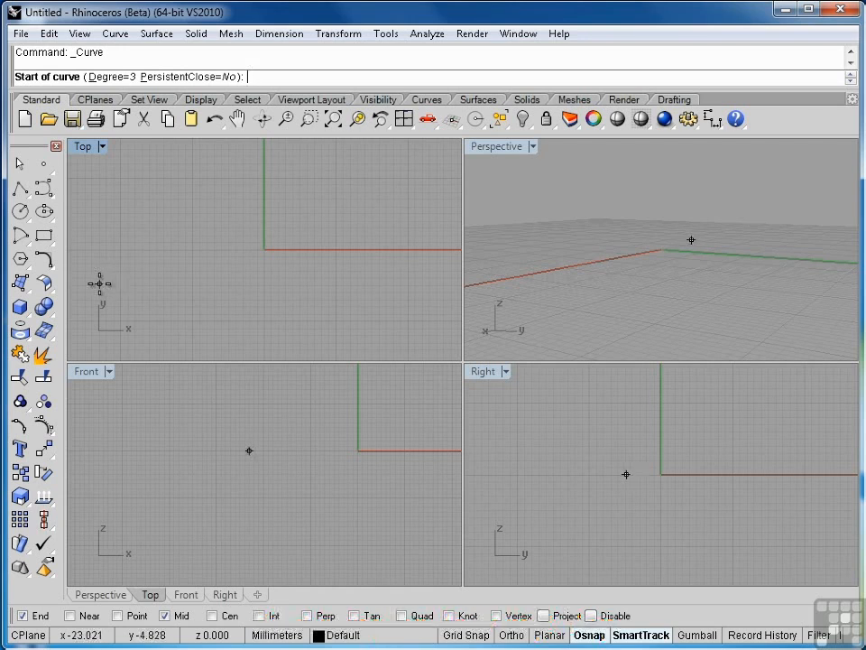
left_click(100, 285)
left_click(107, 247)
left_click(133, 190)
left_click(171, 174)
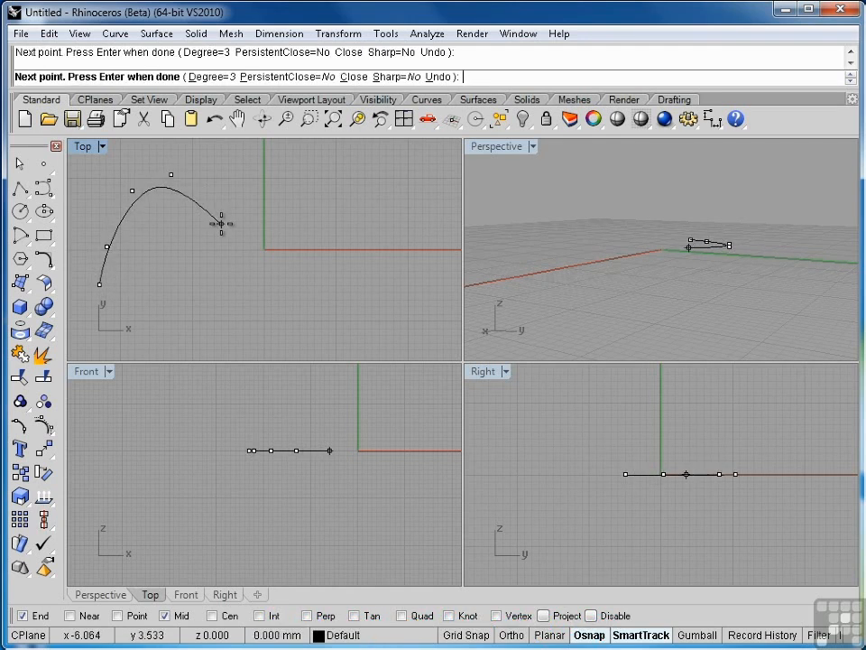
left_click(222, 224)
left_click(279, 286)
left_click(318, 309)
left_click(341, 272)
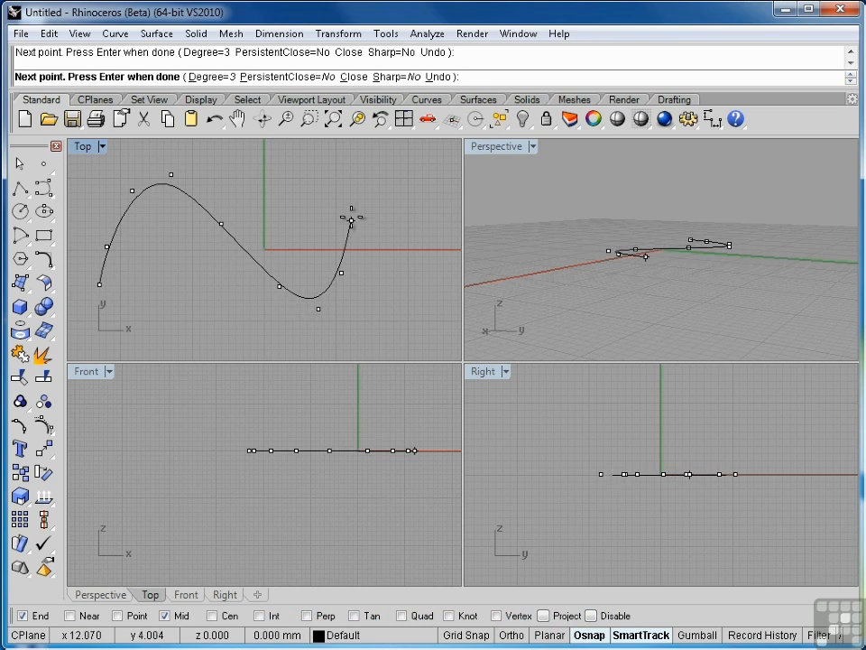
left_click(351, 219)
left_click(359, 196)
left_click(383, 191)
left_click(406, 209)
type("u")
key("Return")
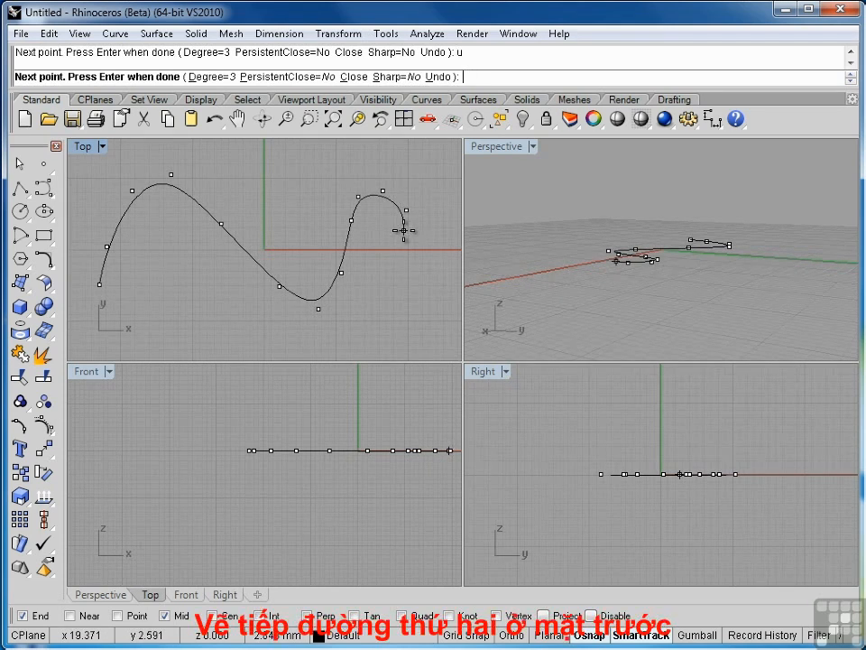
key("Return")
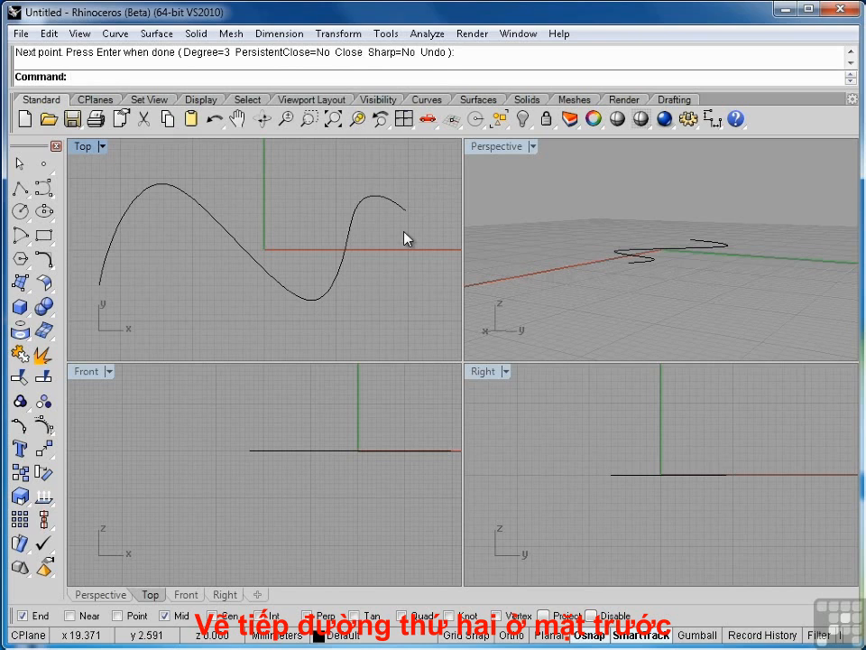
Draw a degree-3 wave curve with six control points in the Front view, starting and ending directly below the S-curve's ends
right_click_drag(271, 478, 193, 490)
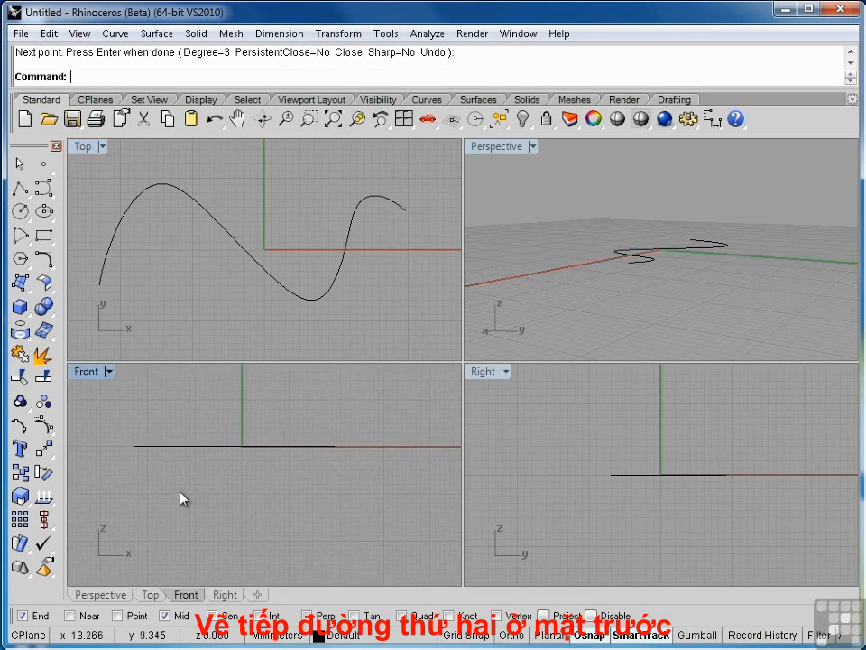
key("Return")
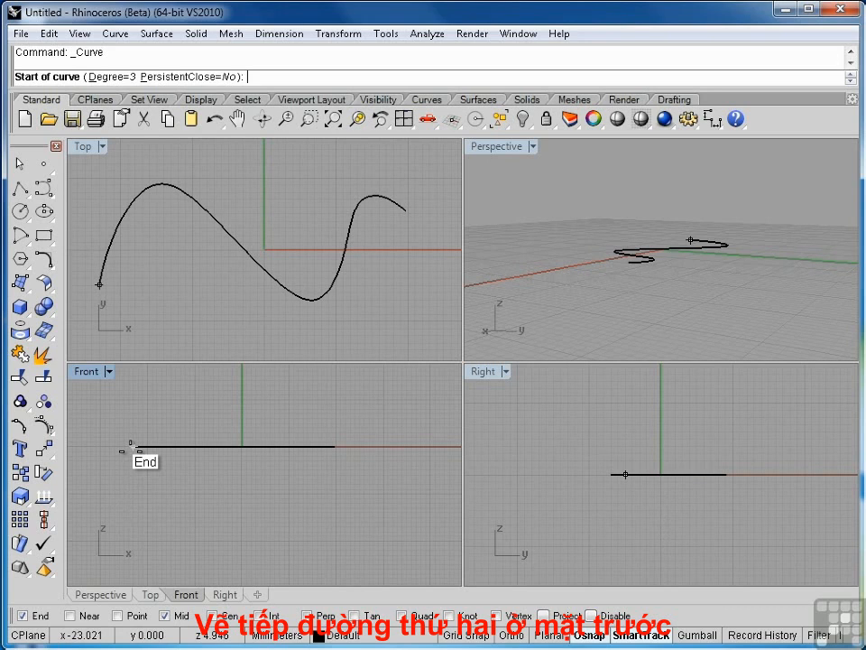
left_click(132, 525)
left_click(162, 476)
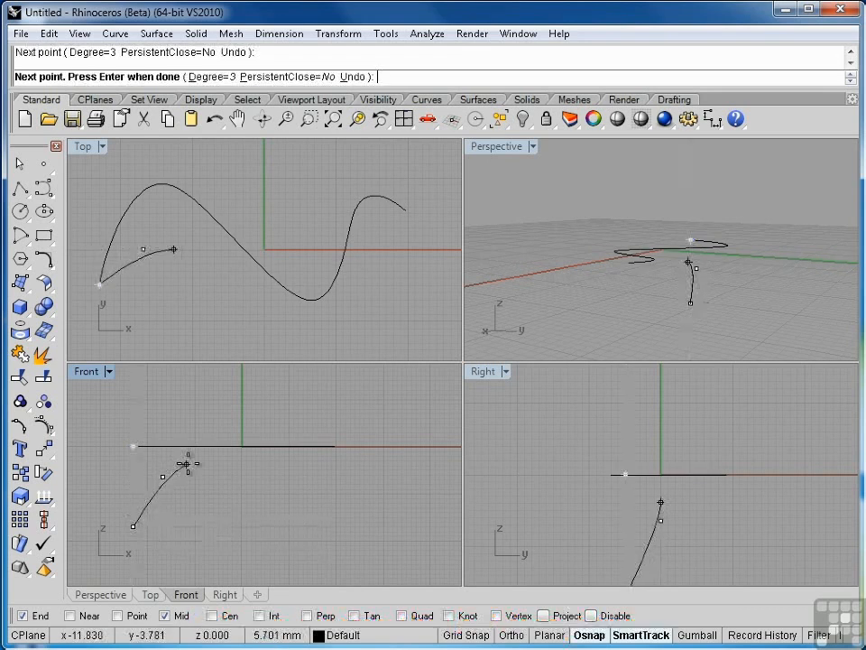
left_click(205, 461)
left_click(258, 471)
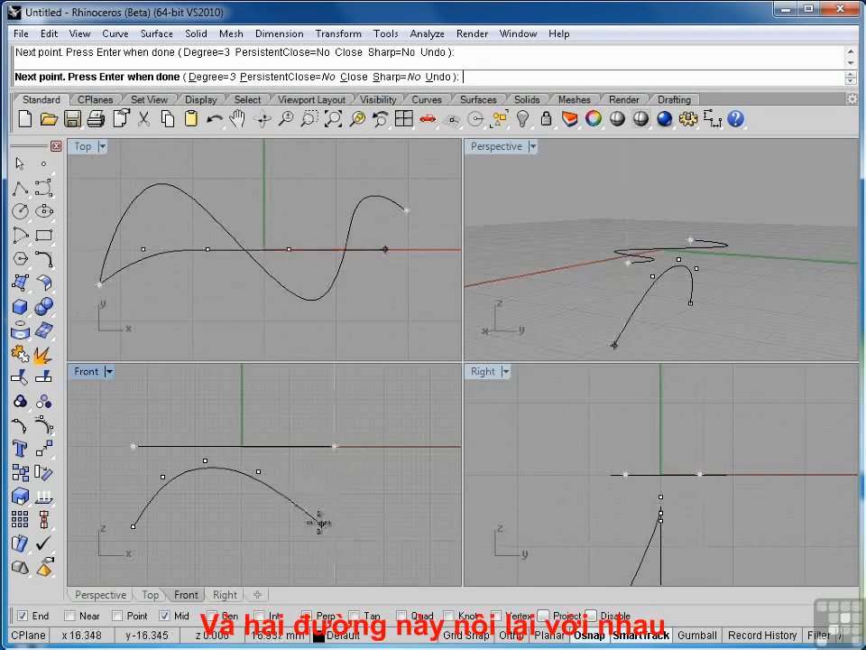
left_click(302, 524)
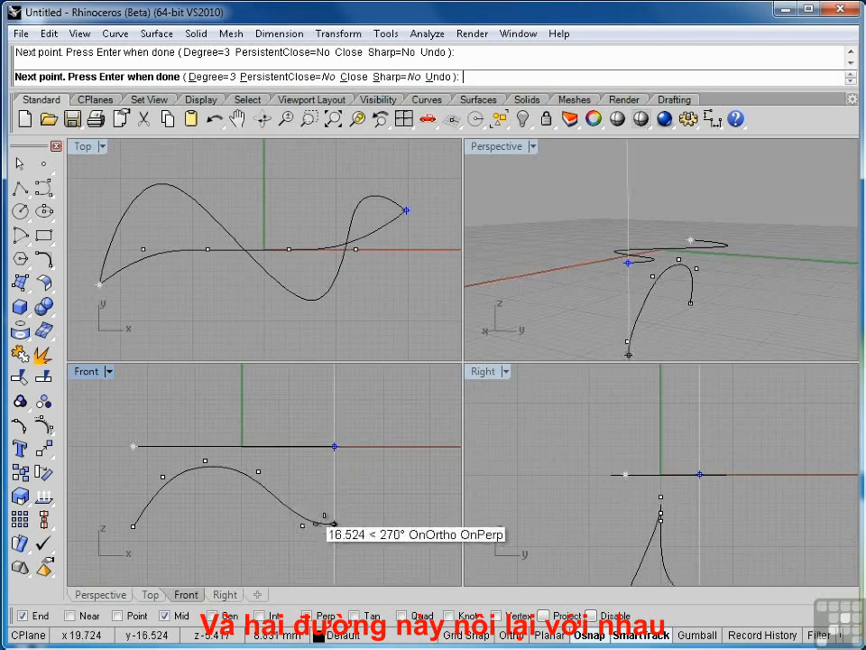
left_click(334, 500)
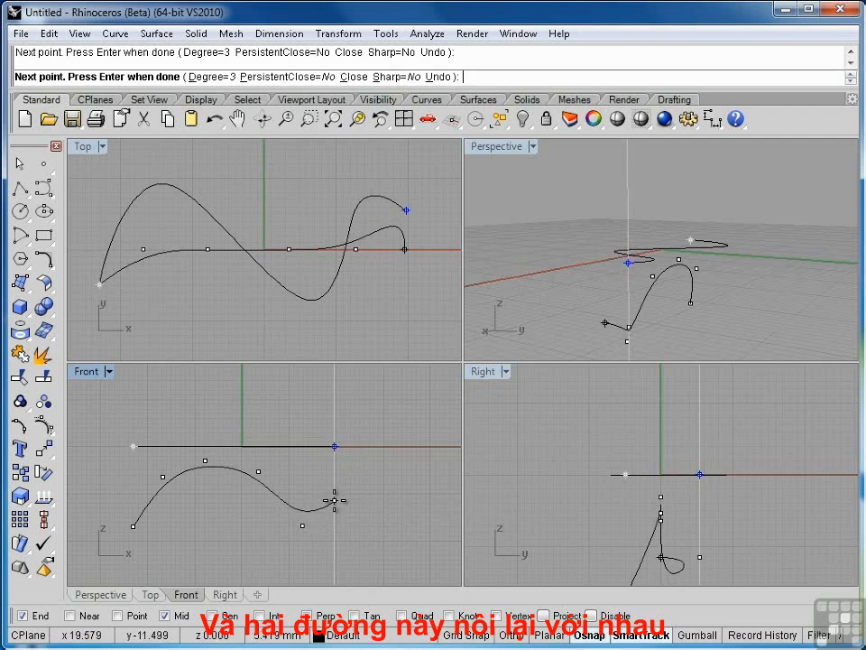
key("Return")
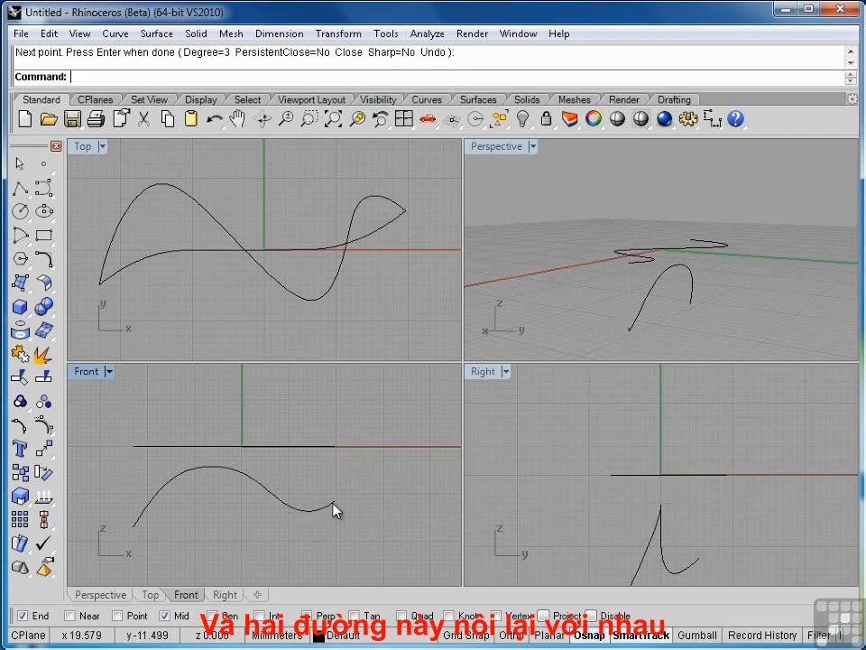
left_click(333, 505)
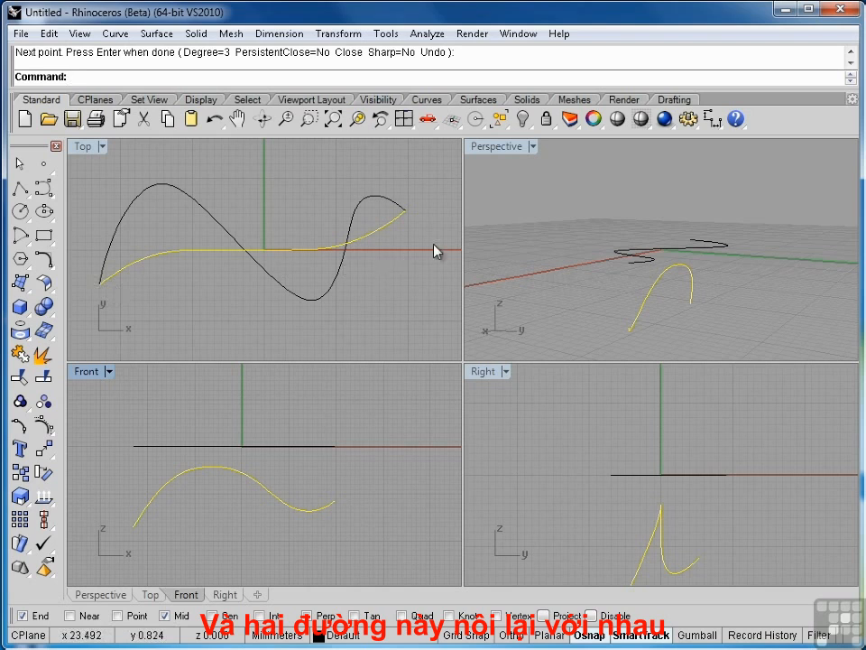
left_click(387, 299)
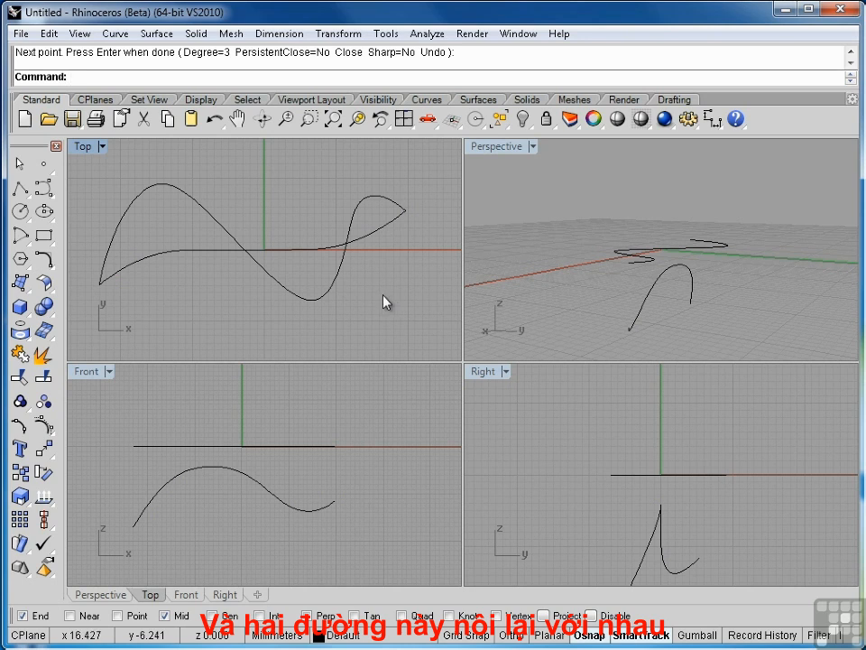
Try to build a curve from two views using the S-curve and the non-planar wave curve
left_click(119, 35)
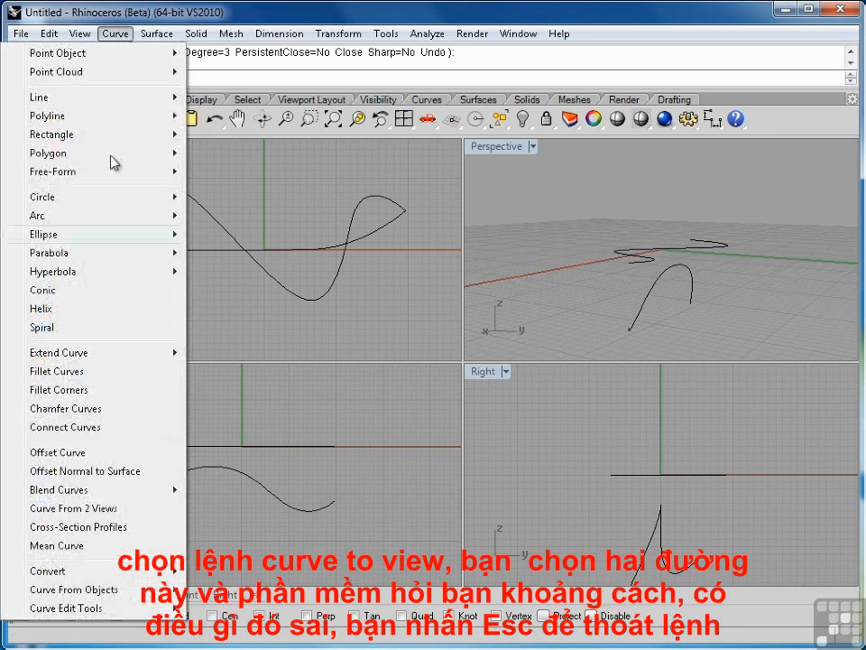
left_click(72, 508)
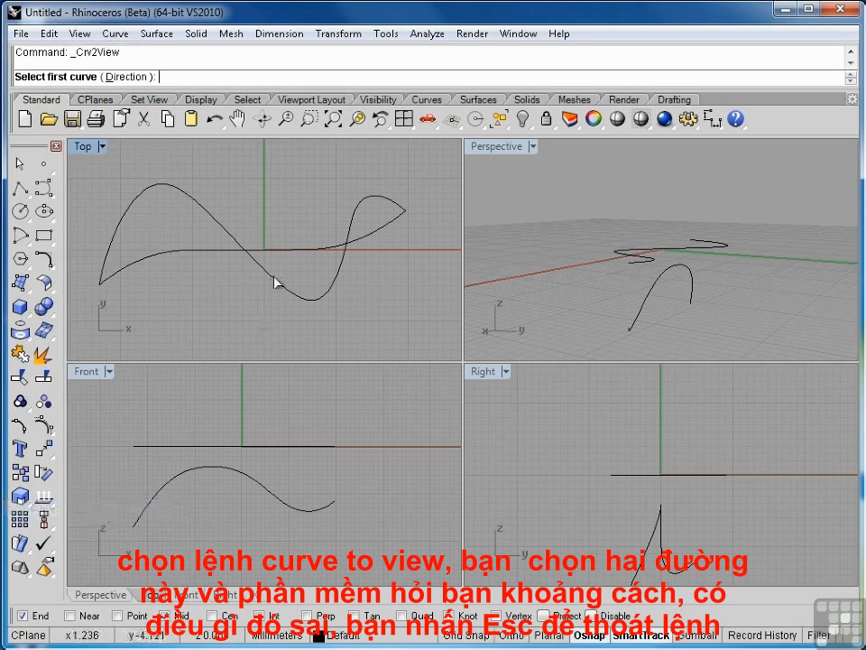
left_click(216, 225)
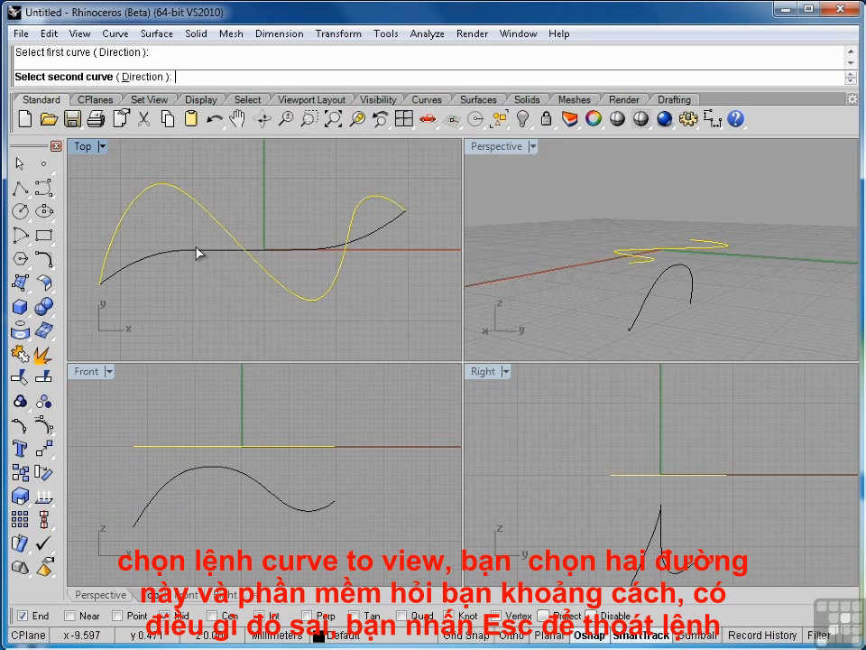
left_click(195, 249)
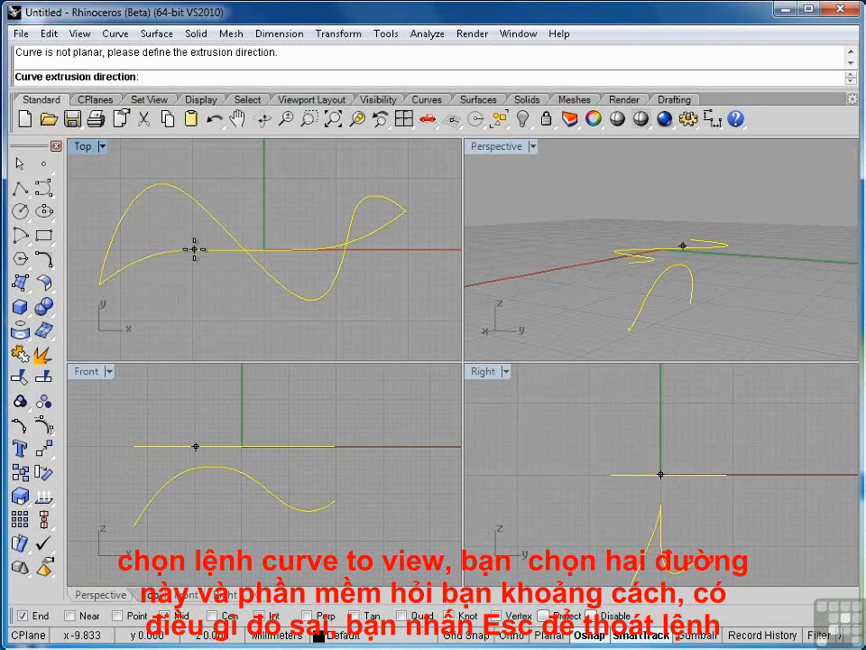
key("Escape")
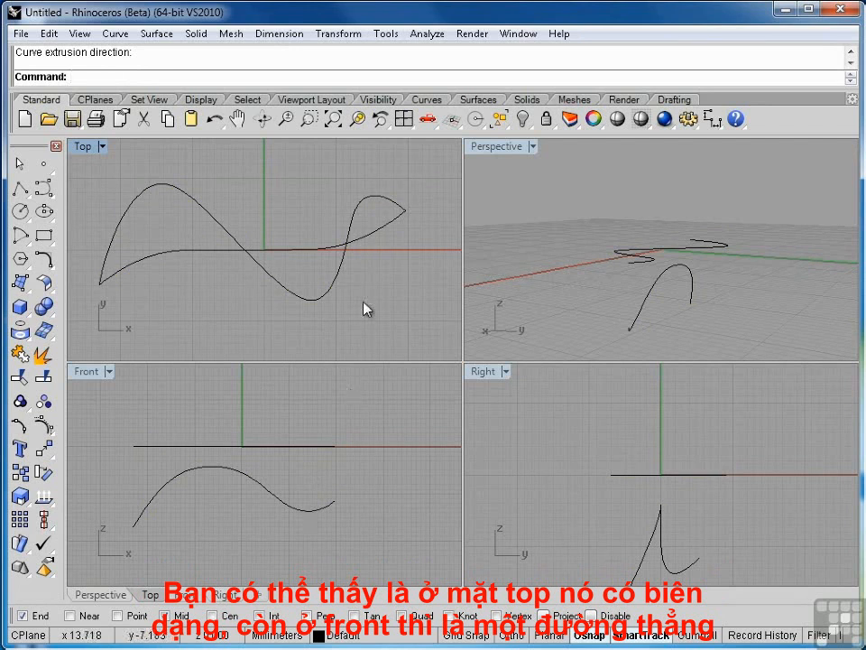
Flatten the Front view wave curve with Set Points, setting only Y aligned to World, at about y = -8.6 in the Top view
left_click(326, 293)
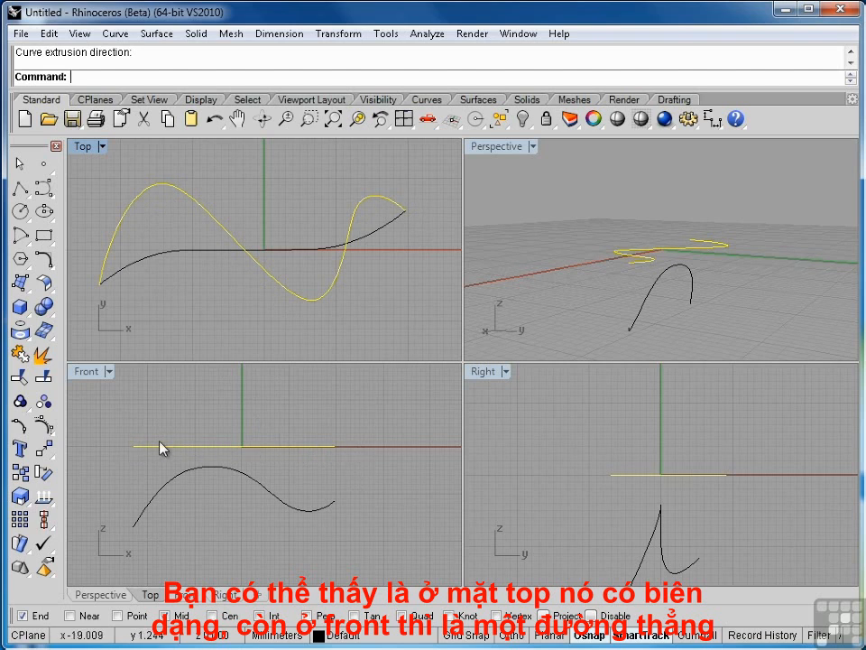
left_click(324, 521)
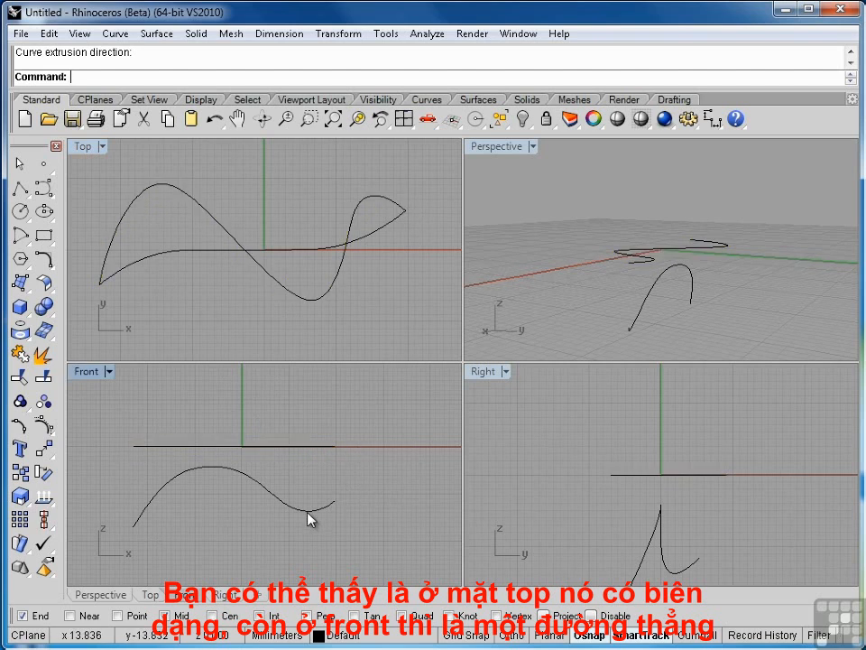
left_click(310, 513)
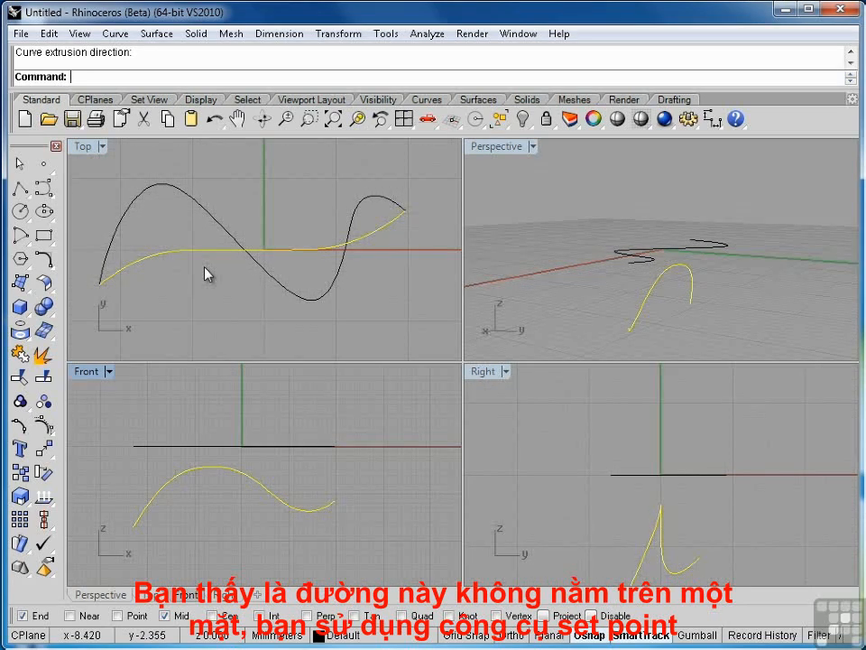
left_click(351, 38)
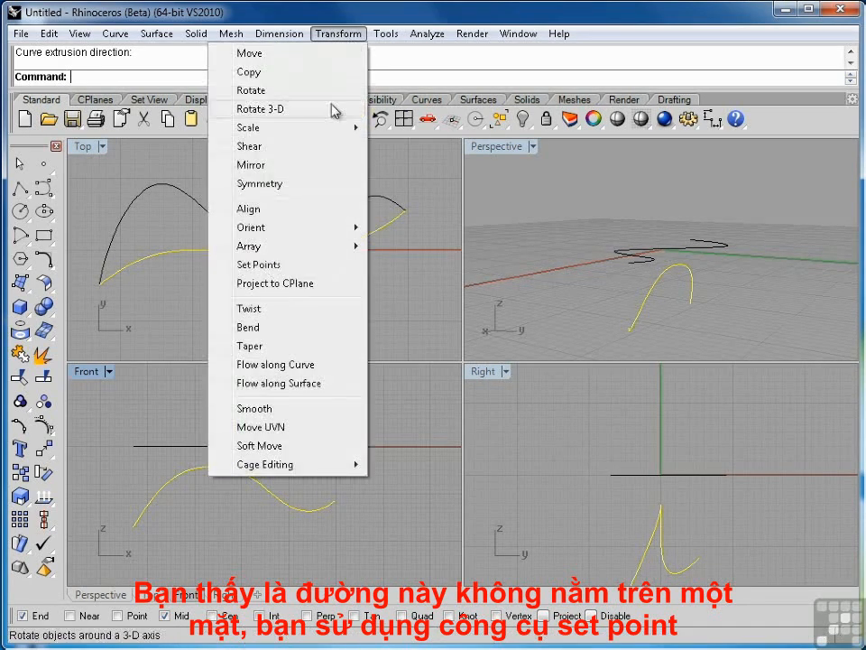
left_click(261, 264)
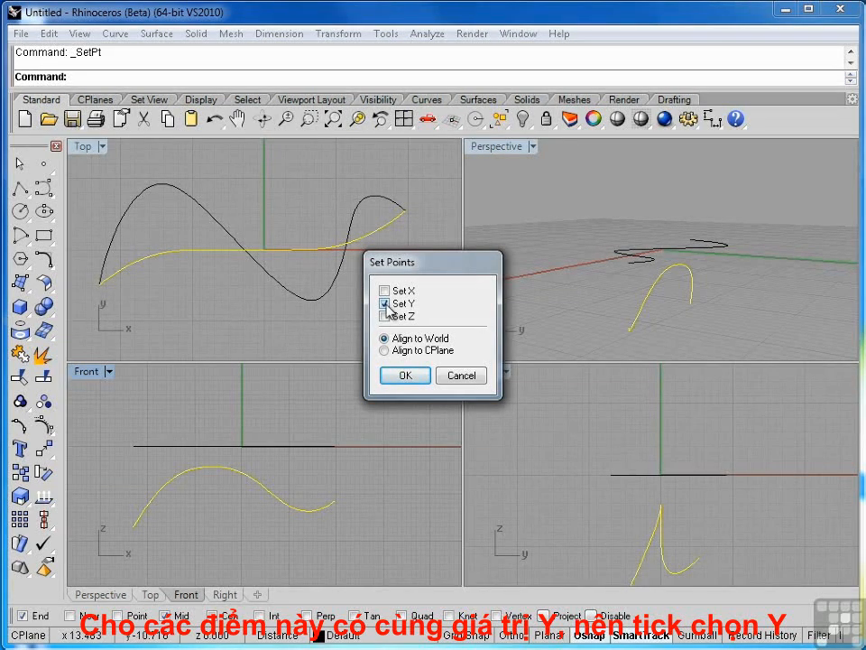
left_click(404, 375)
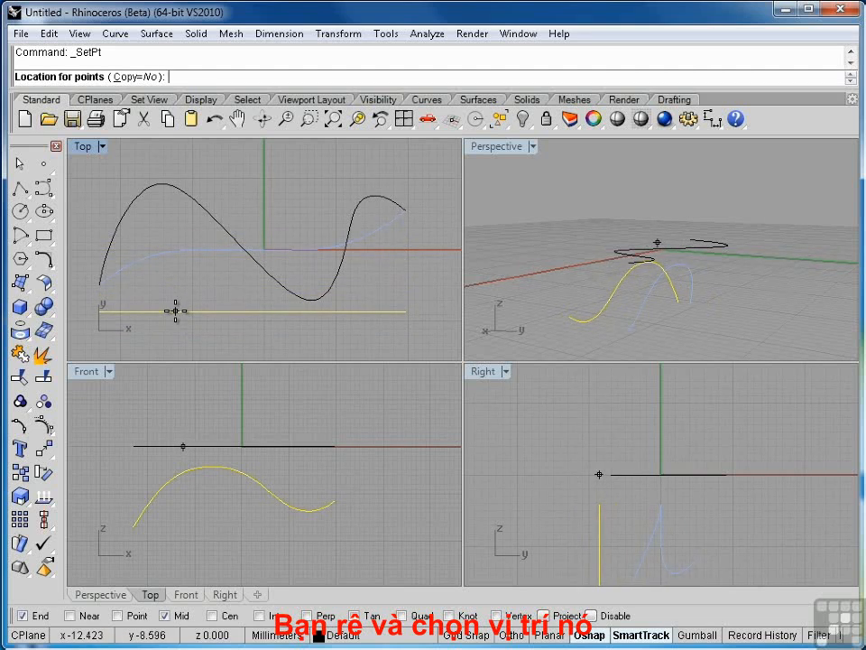
left_click(175, 310)
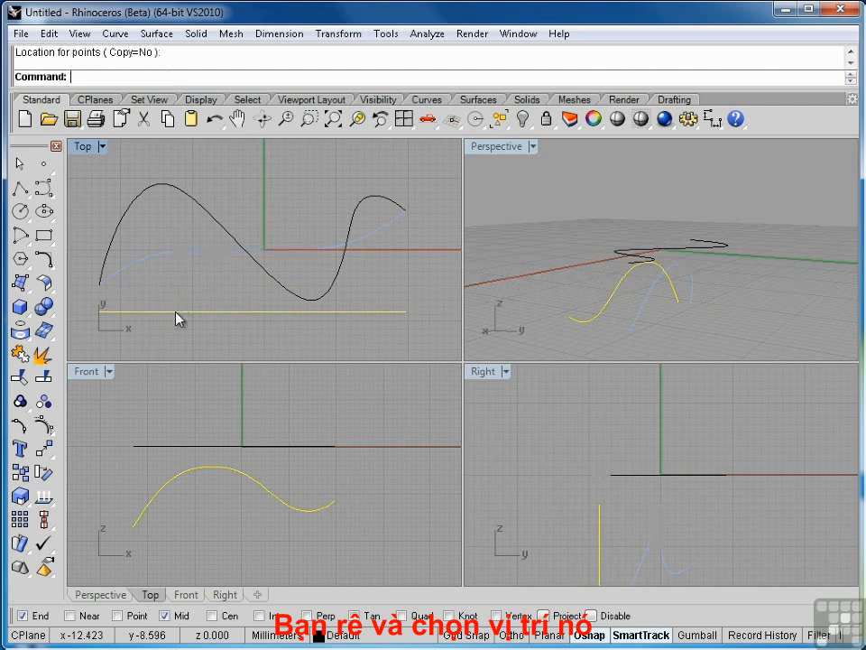
Create a 3D curve with Curve From 2 Views from the S-curve and the flattened wave curve
left_click(791, 296)
right_click_drag(791, 295, 729, 320)
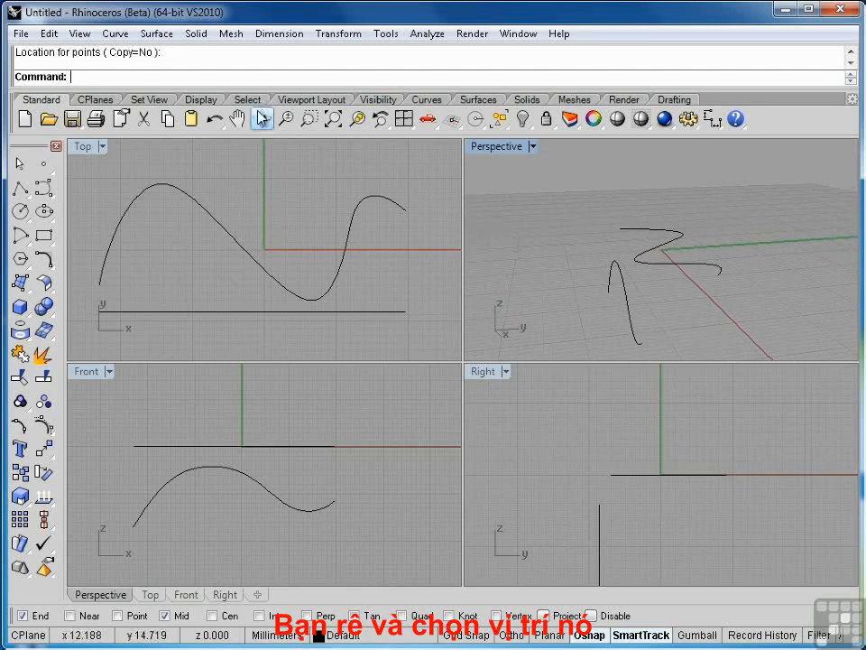
left_click(116, 34)
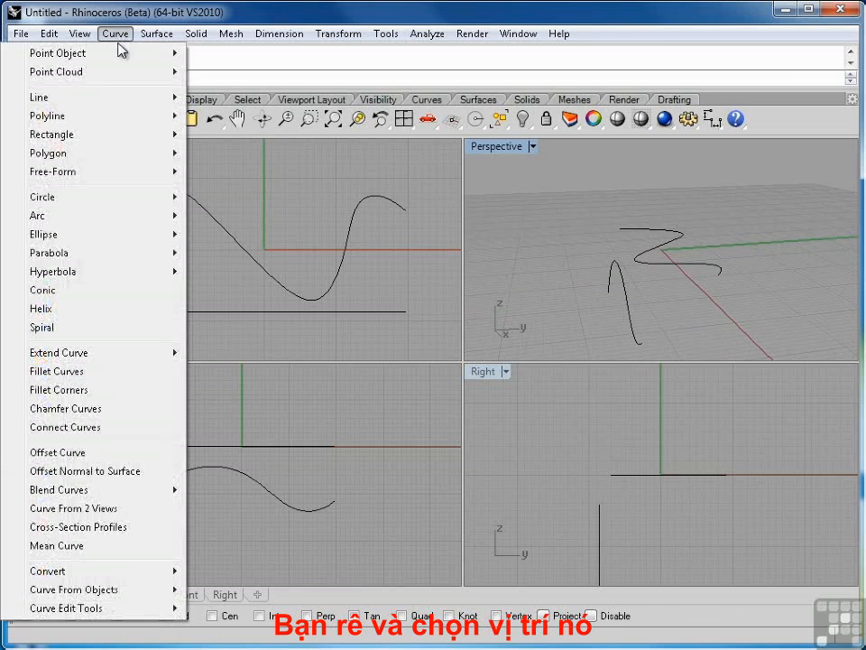
left_click(80, 512)
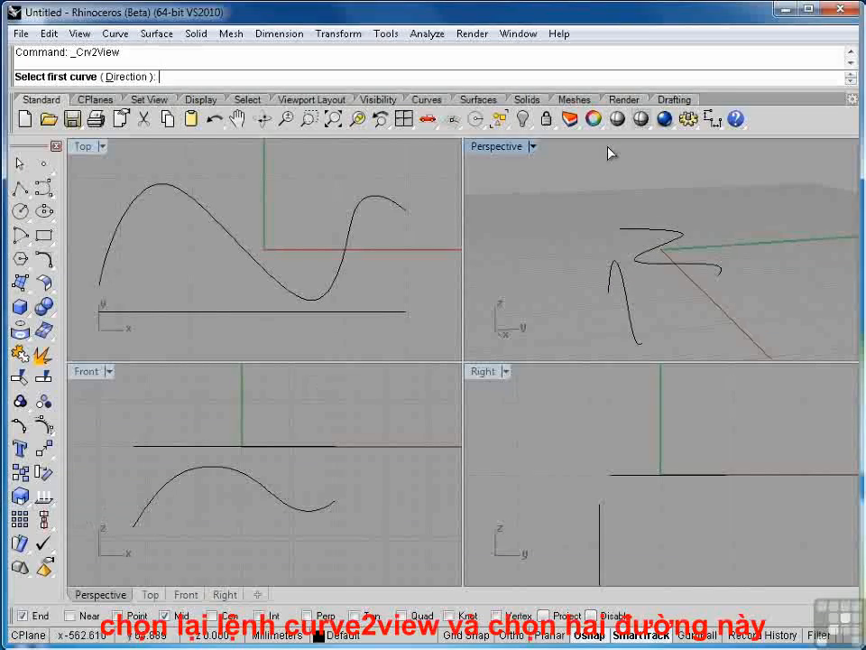
left_click(403, 210)
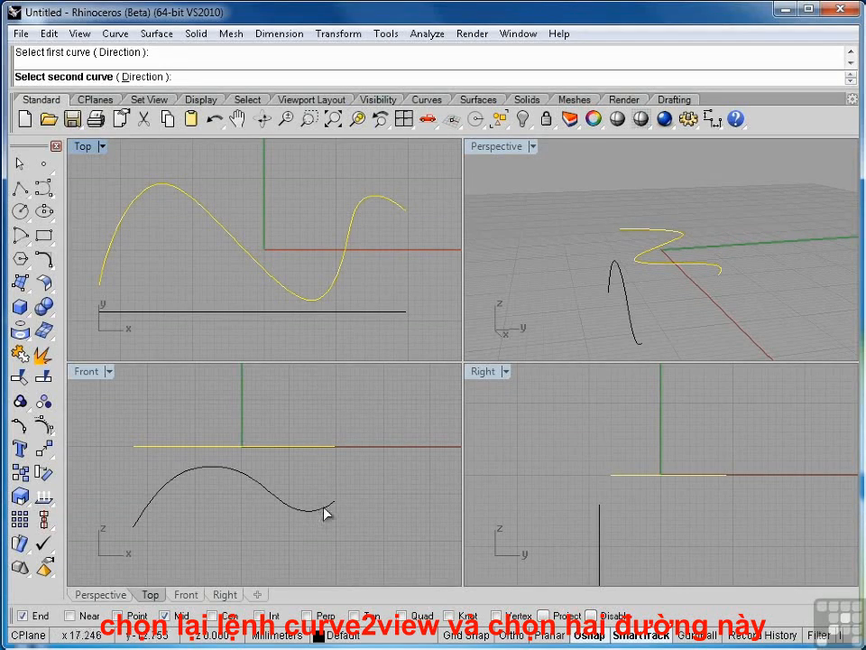
left_click(619, 268)
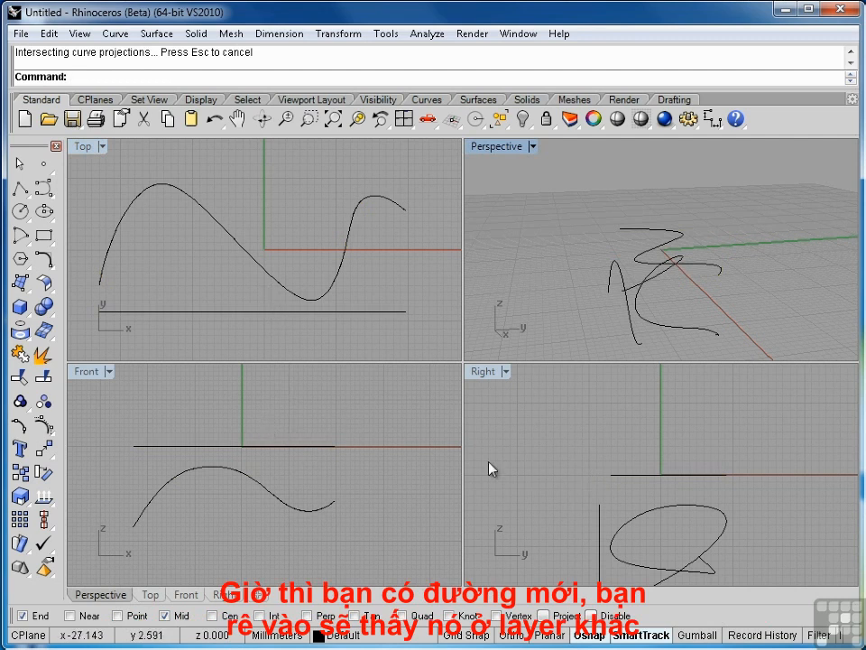
Compare the new 3D curve with its two source curves, first in the Top view and then in the maximized Perspective view
left_click(332, 291)
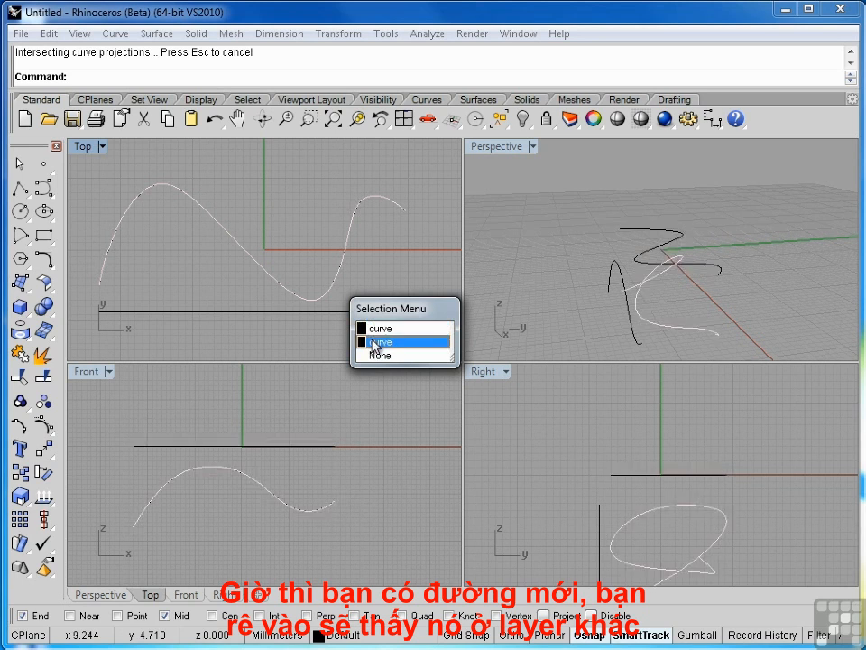
left_click(395, 428)
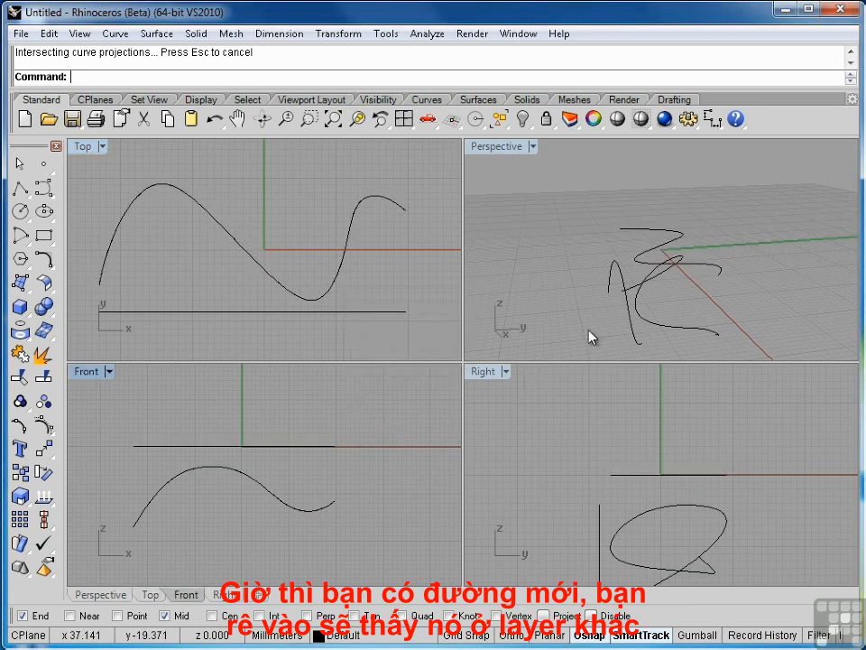
left_click(326, 300)
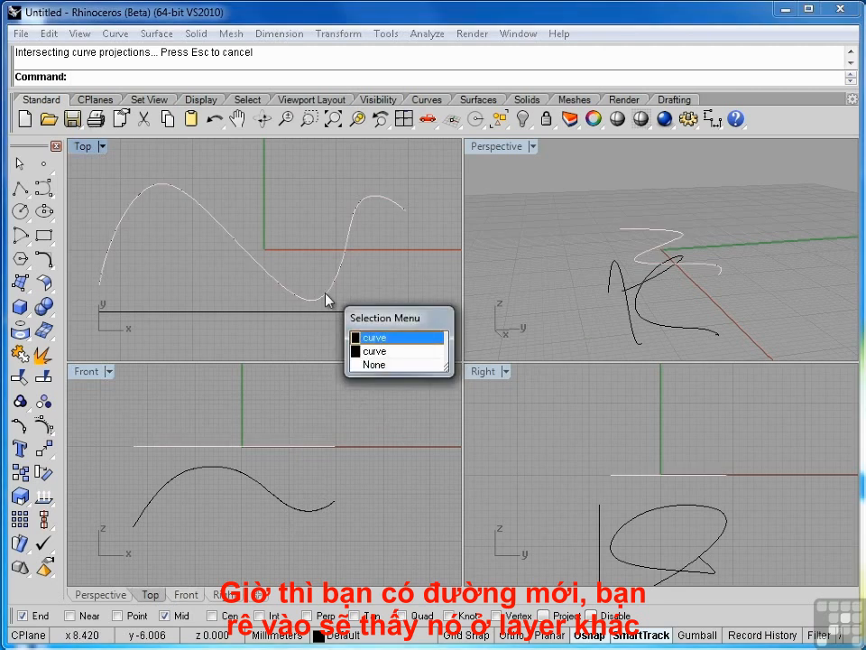
left_click(379, 359)
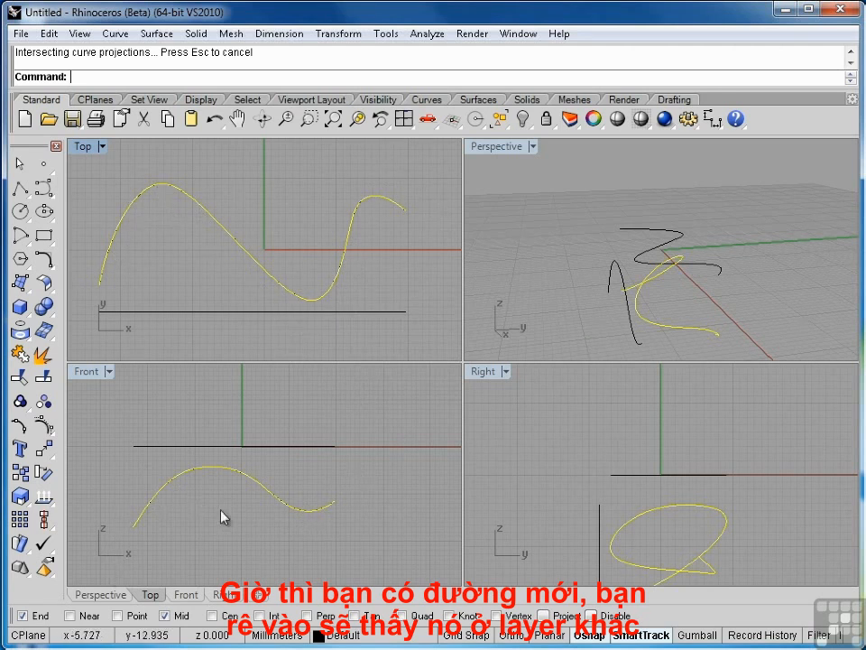
left_click(495, 226)
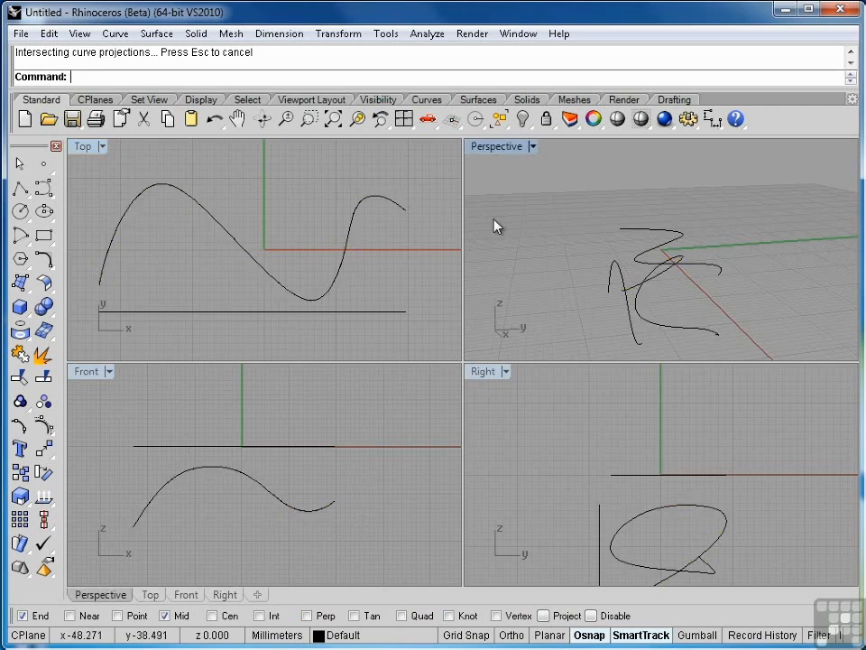
right_click_drag(495, 226, 530, 176)
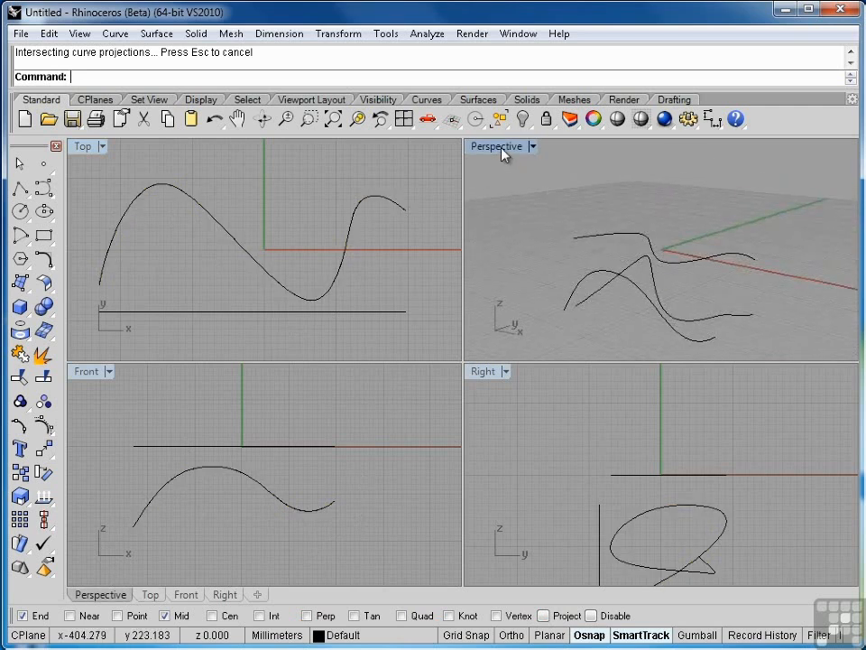
double_click(499, 148)
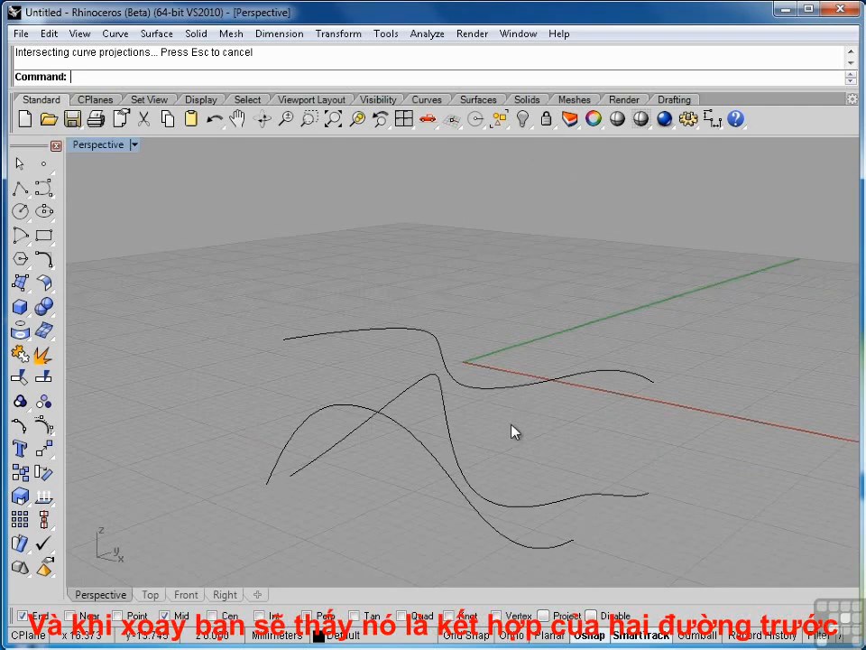
right_click_drag(514, 430, 536, 380)
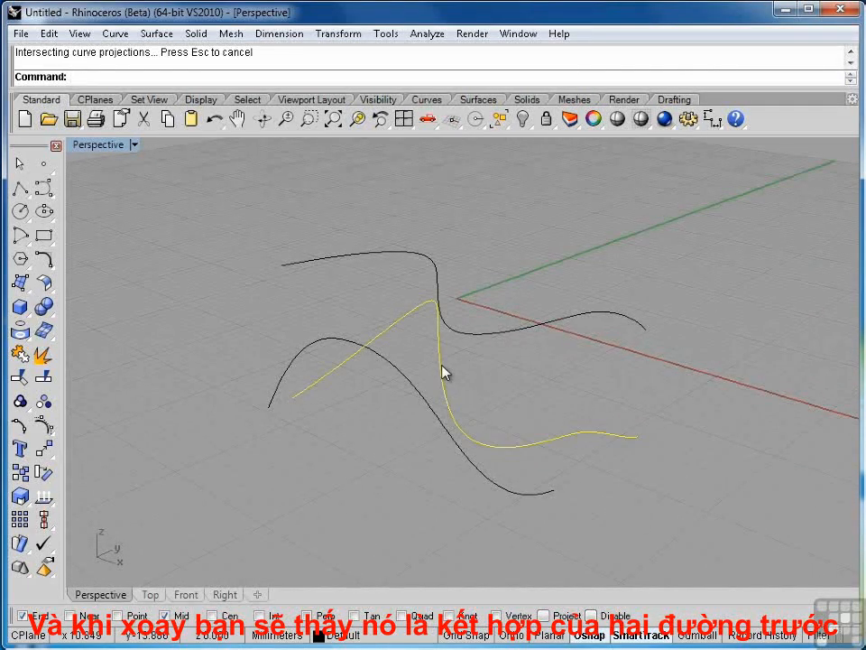
right_click_drag(443, 370, 509, 219)
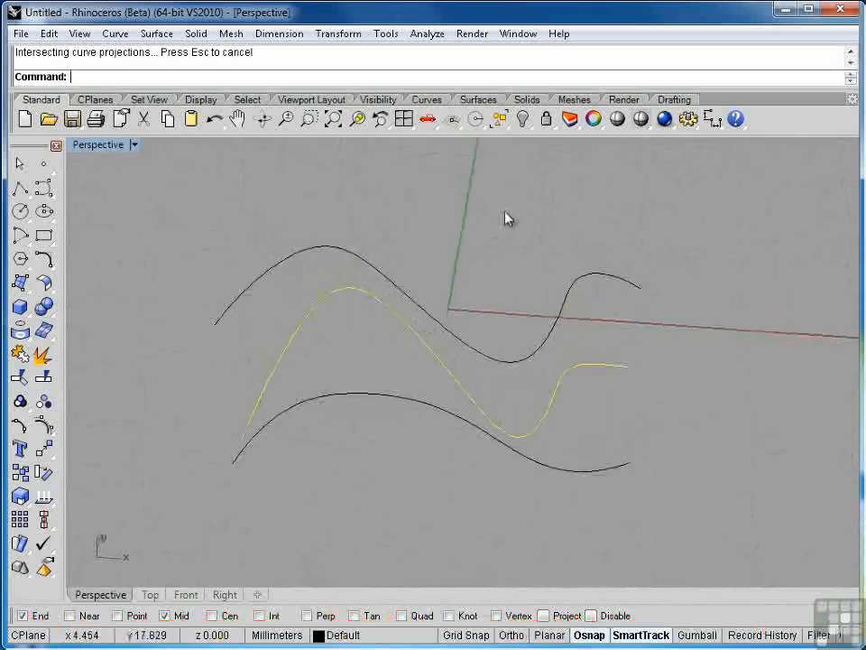
Delete the generated 3D curve, keeping its two source curves, and return to the four-viewport layout
right_click_drag(499, 313, 488, 281)
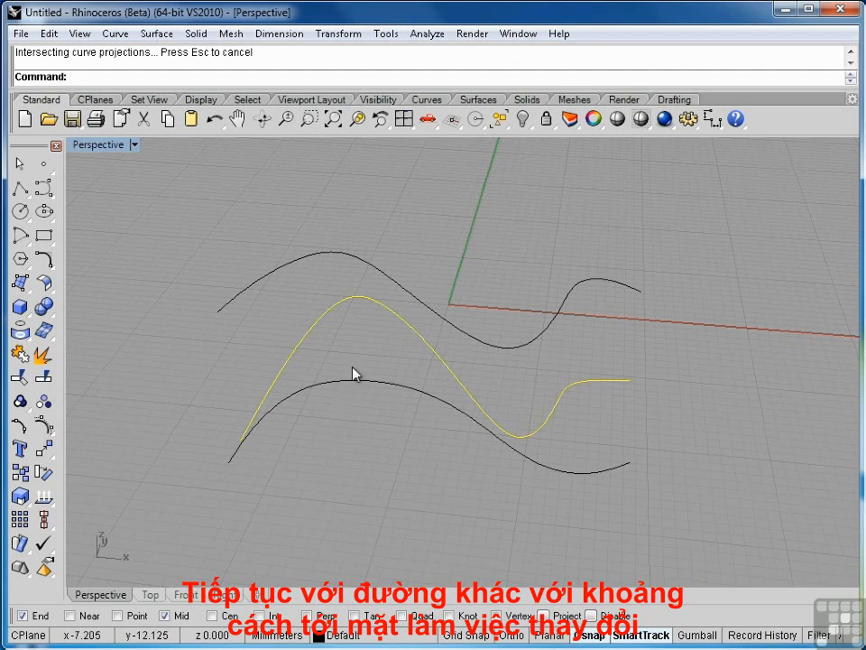
right_click_drag(354, 373, 360, 421)
key("Delete")
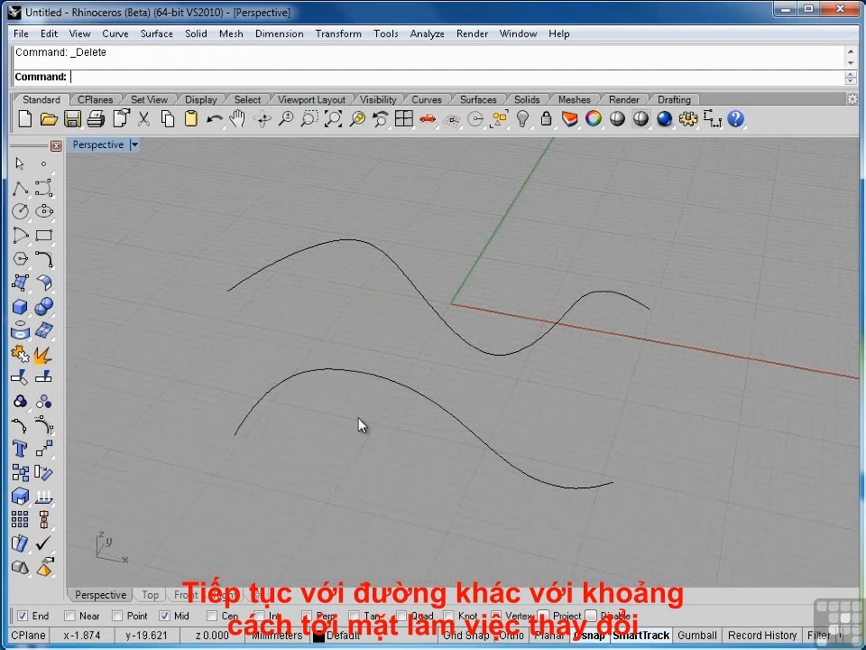
double_click(102, 148)
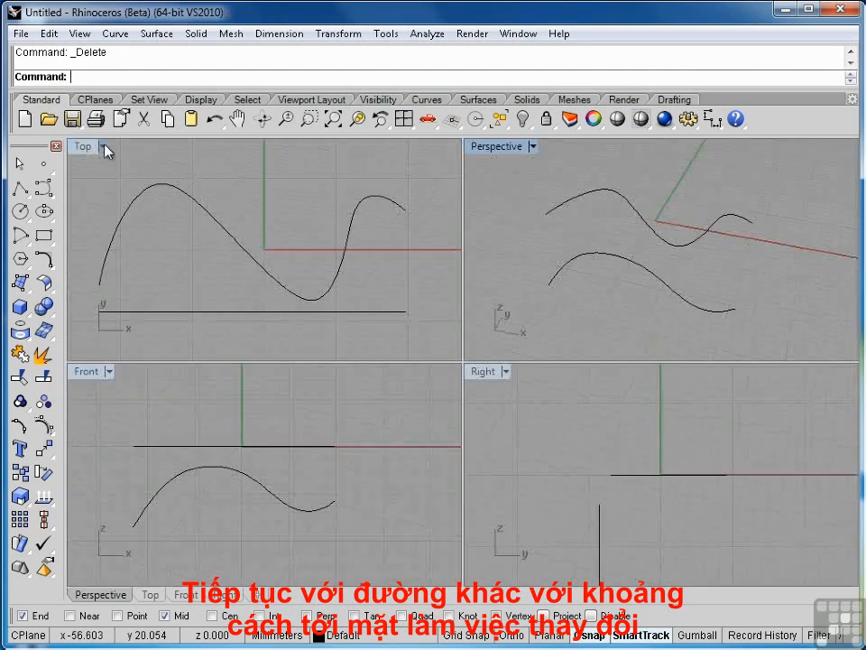
Show the wave curve's control points and move both end points outward in the Front view, beyond the ends of the S-curve
left_click(383, 313)
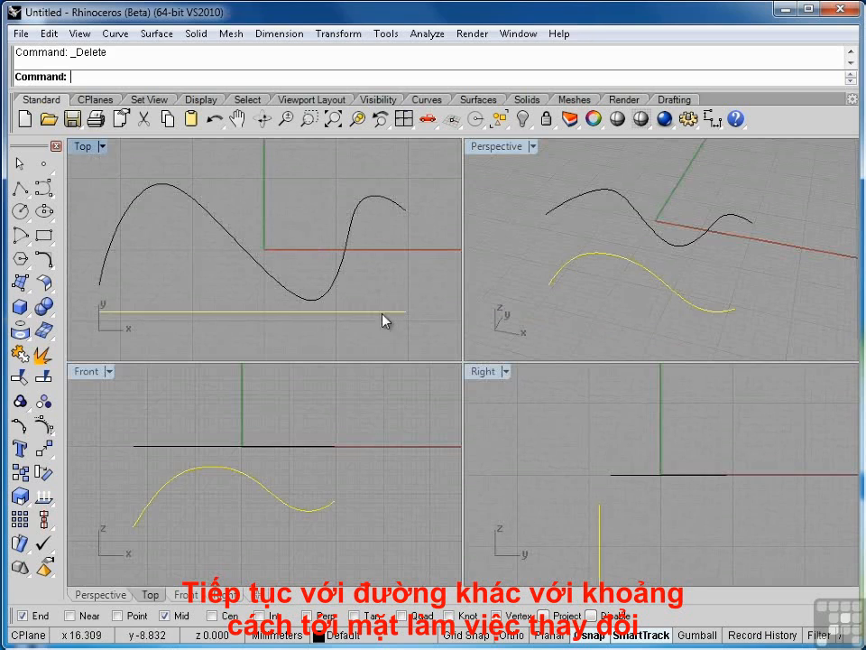
left_click(41, 426)
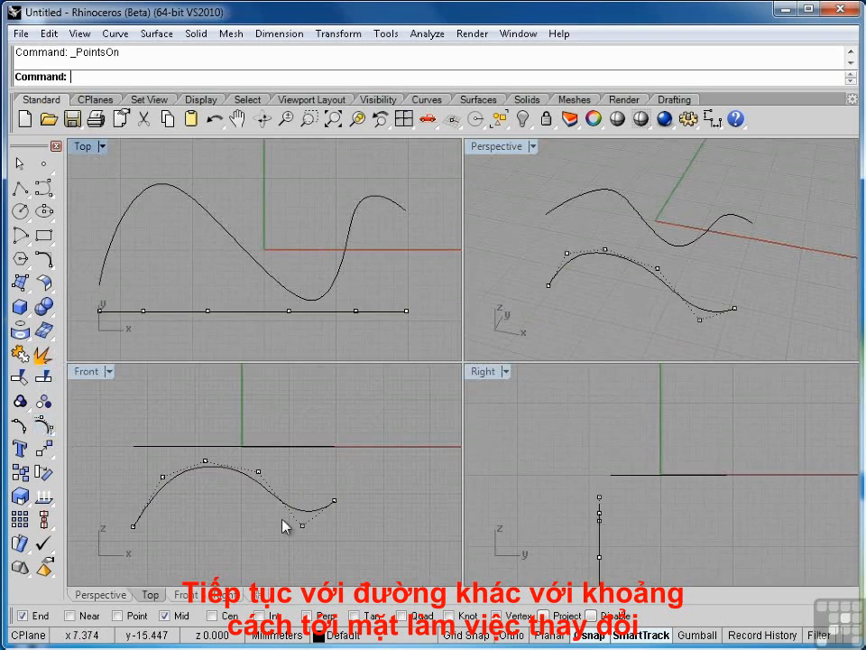
left_click(335, 501)
left_click_drag(335, 501, 381, 499)
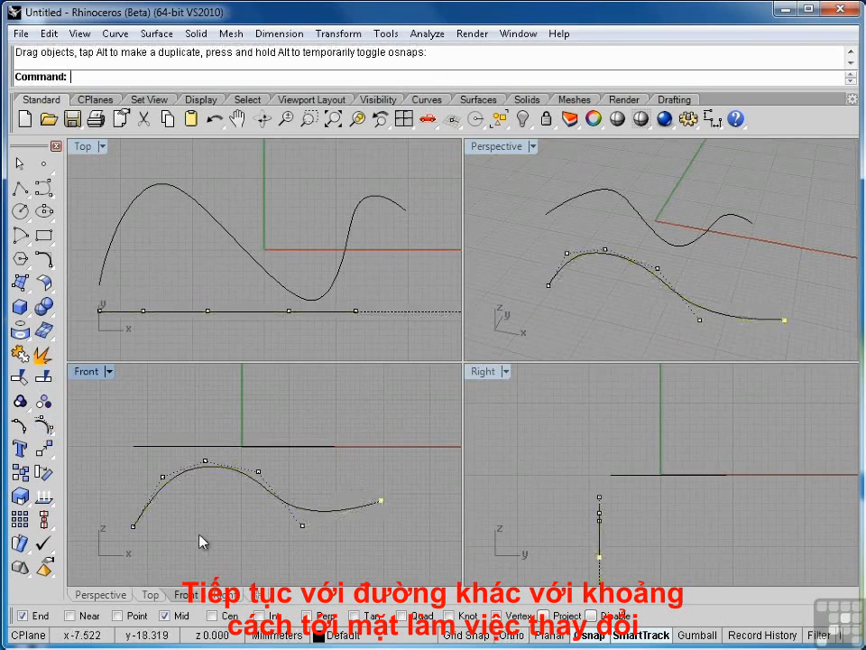
left_click_drag(133, 526, 88, 523)
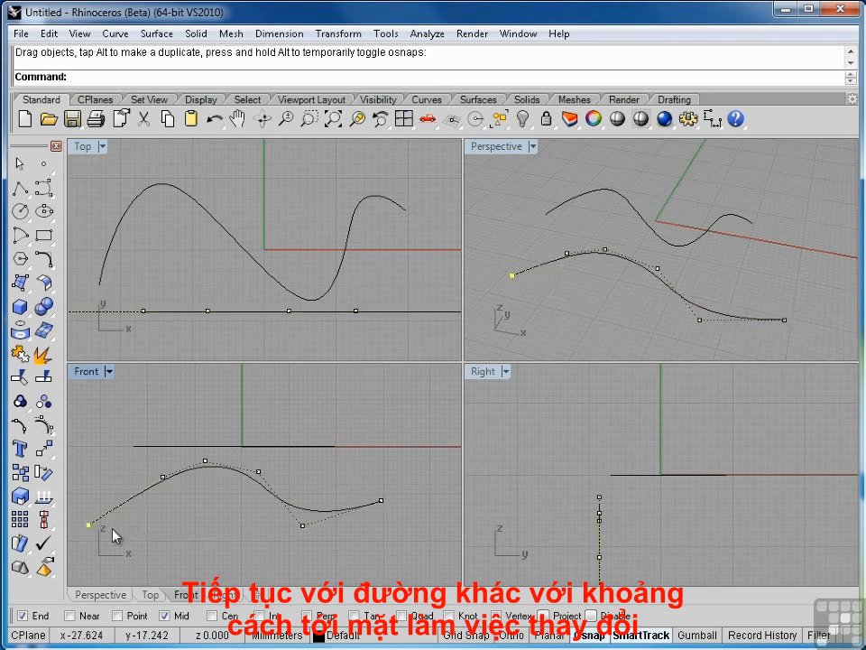
key("Escape")
Try Curve From 2 Views on the S-curve and the stretched wave curve, check the resulting curve's extent, and undo it
right_click_drag(572, 323, 663, 271)
scroll(337, 323, "down", 2)
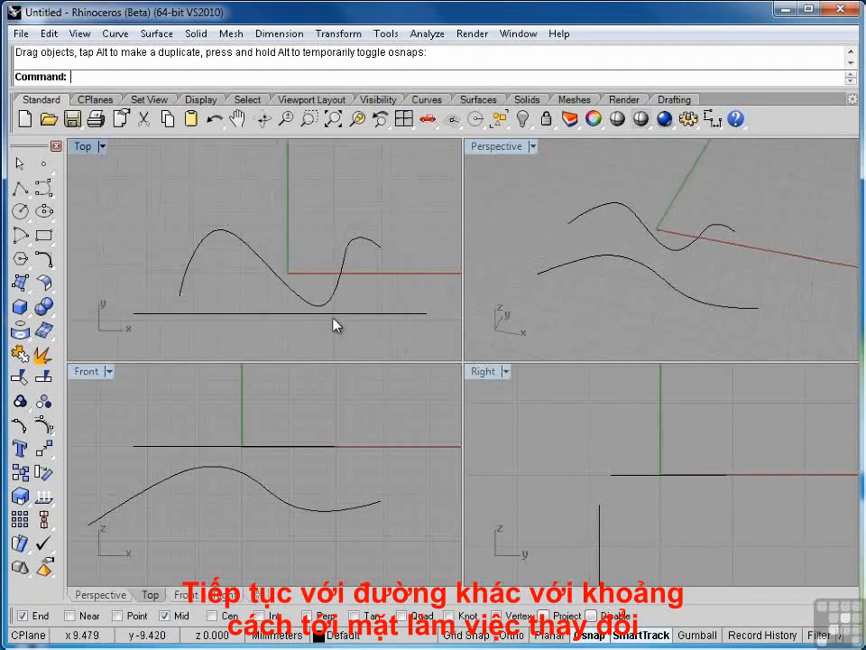
right_click_drag(337, 323, 310, 280)
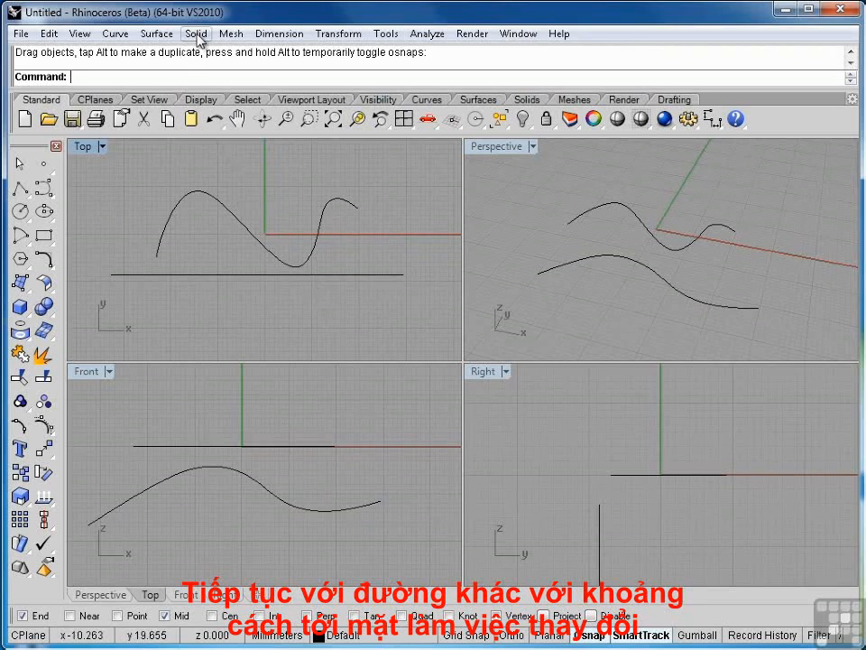
left_click(115, 34)
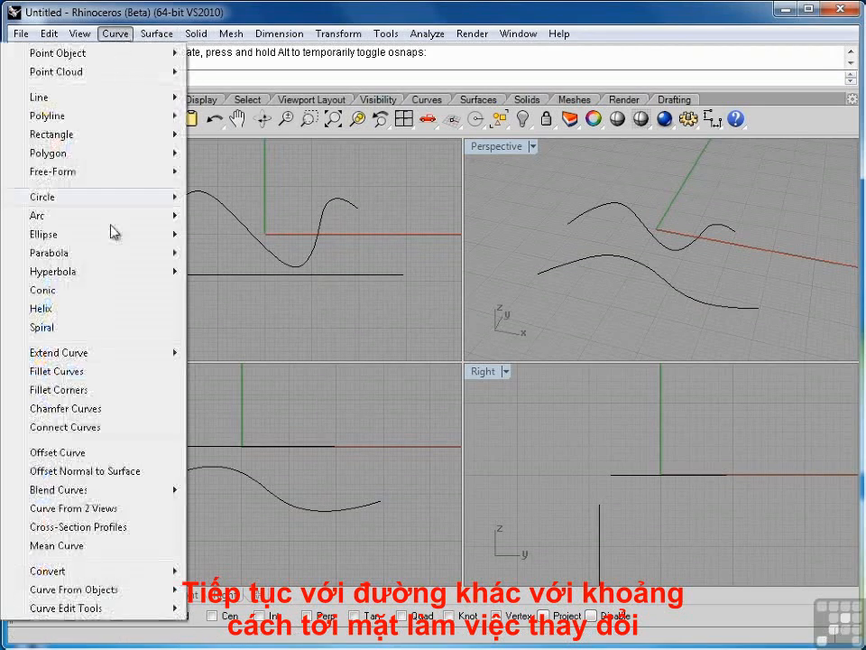
left_click(102, 510)
left_click(314, 249)
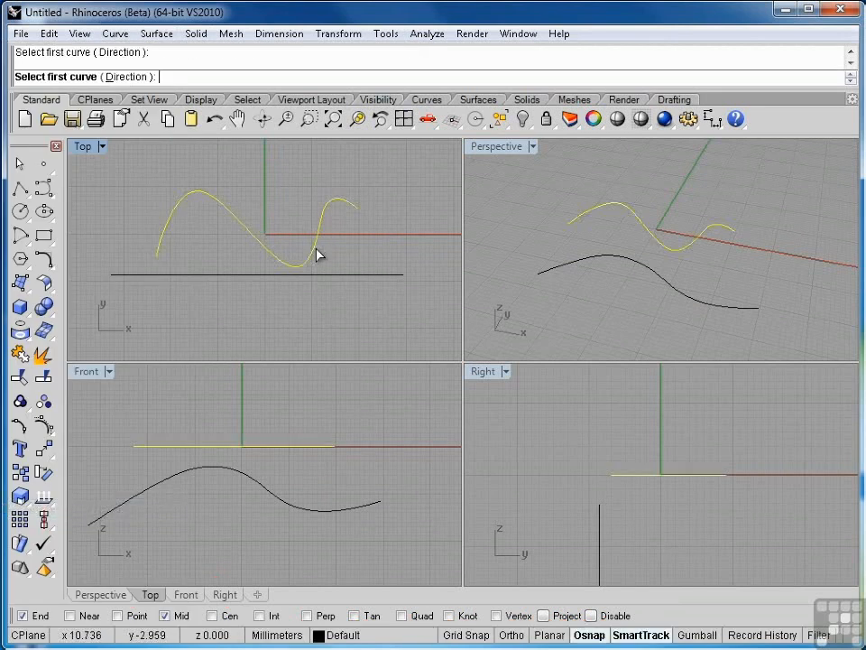
left_click(323, 275)
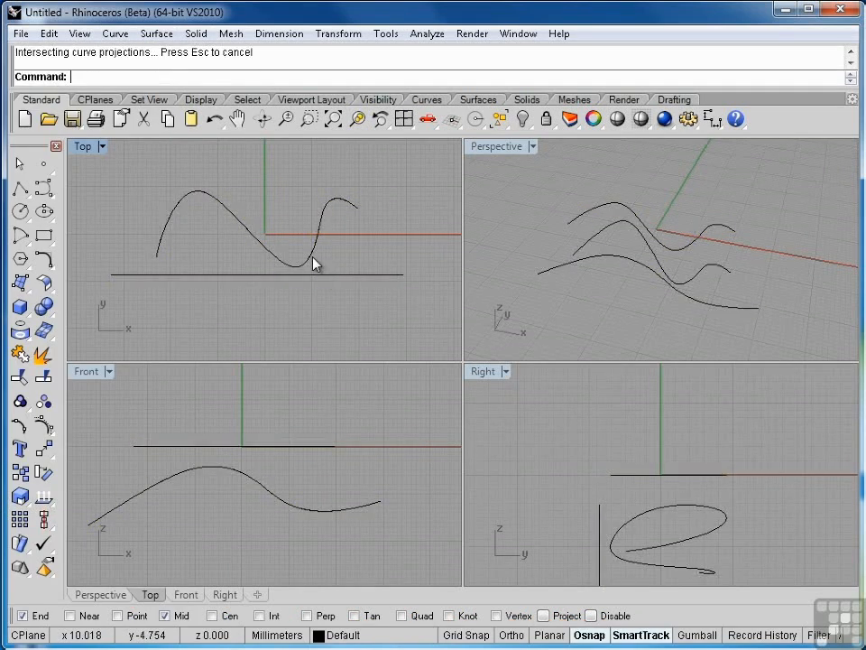
left_click(313, 262)
left_click(361, 315)
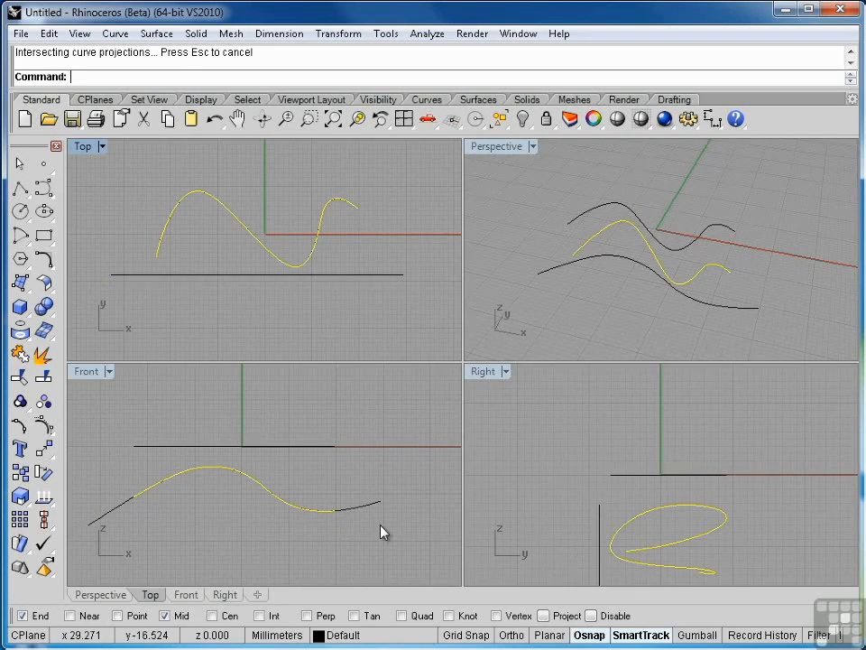
key("ctrl+z")
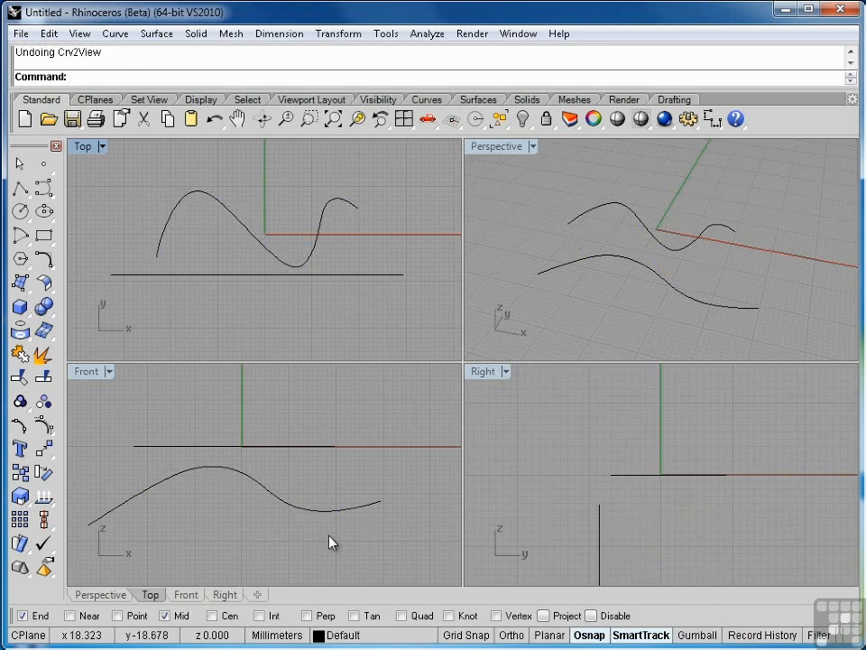
Align the wave curve's ends to the S-curve with AlignProfiles, using the S-curve as the curve to align to
type("Align")
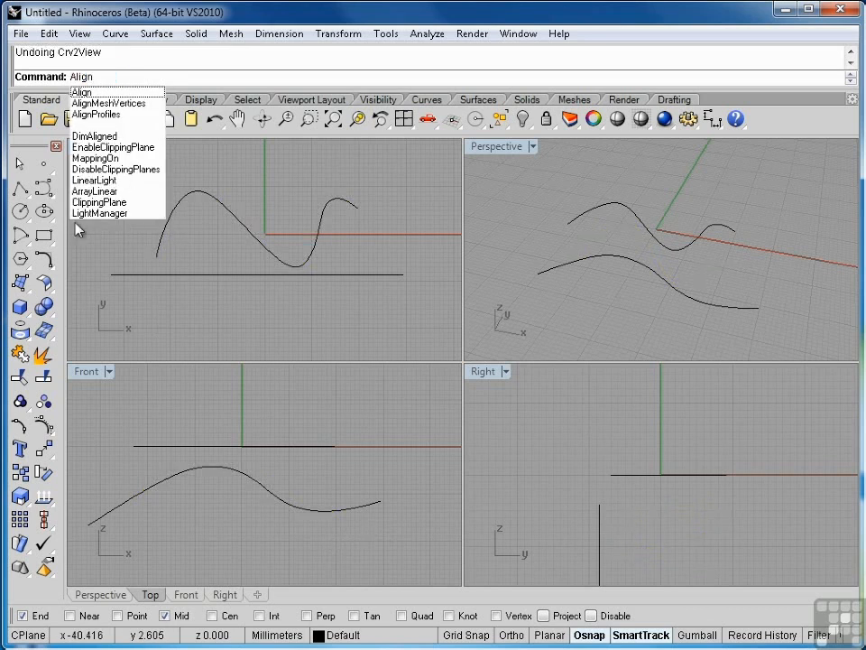
left_click(90, 115)
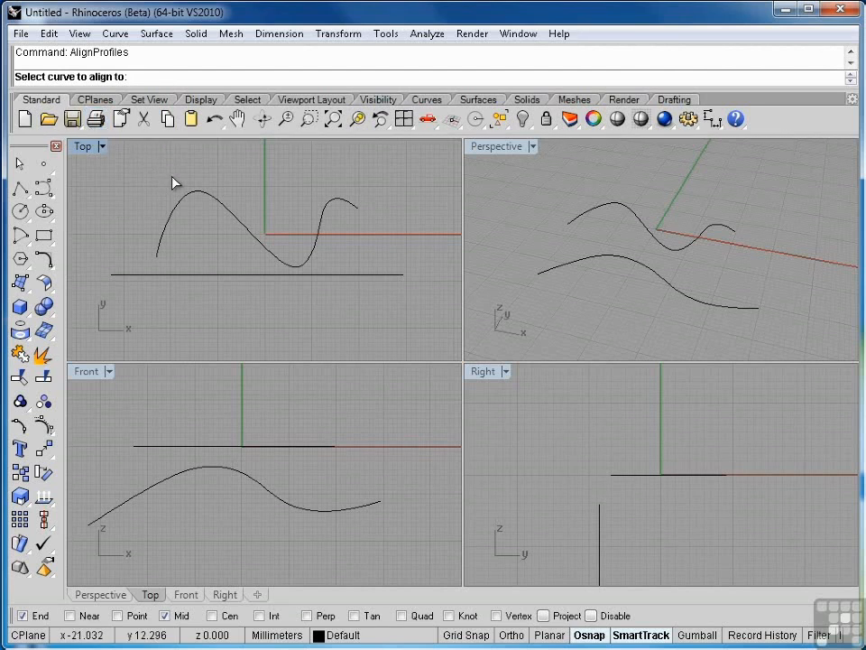
left_click(215, 199)
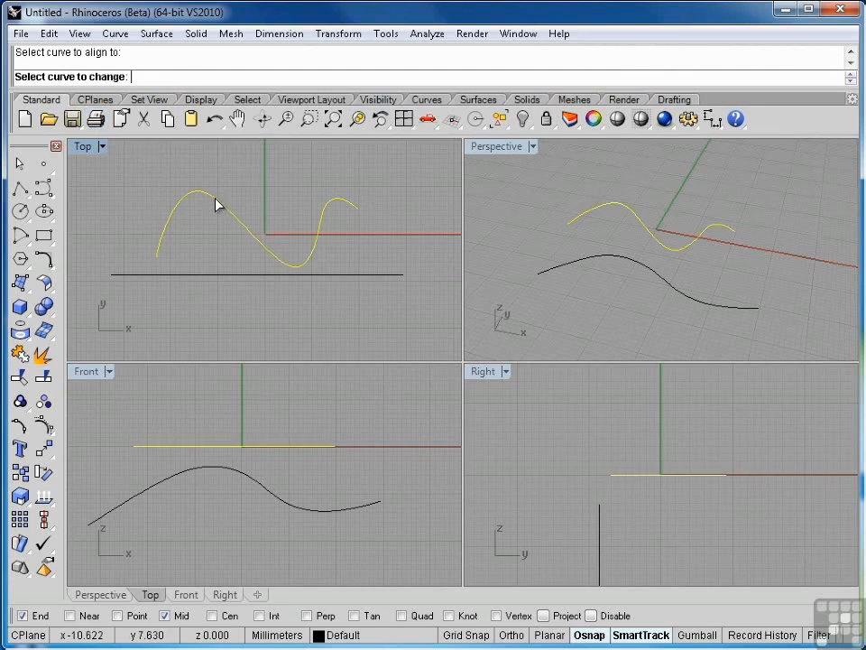
left_click(212, 282)
Draw two straight polylines in the Front view, each joining corresponding end points of the S-curve and the wave curve
left_click(315, 516)
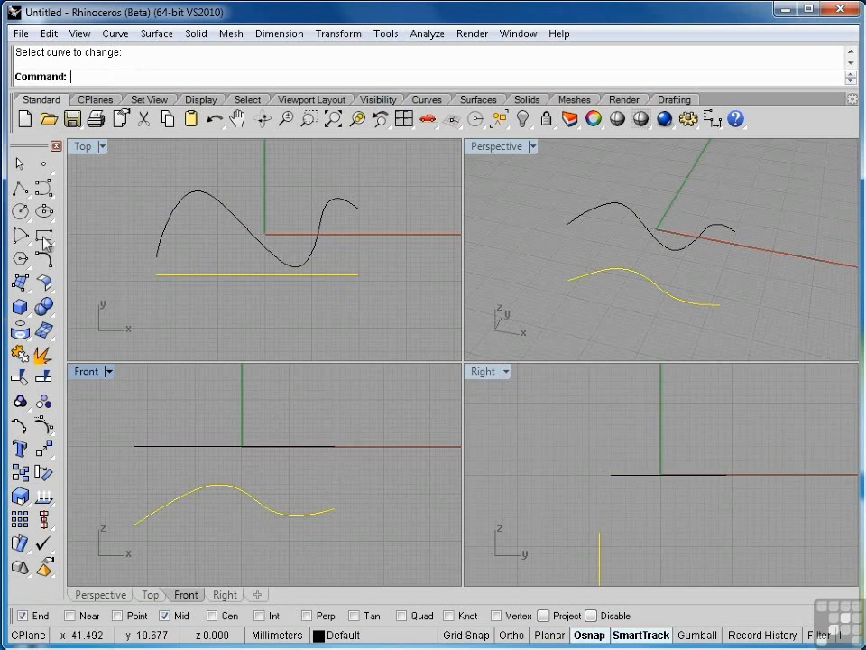
left_click(20, 187)
left_click(335, 445)
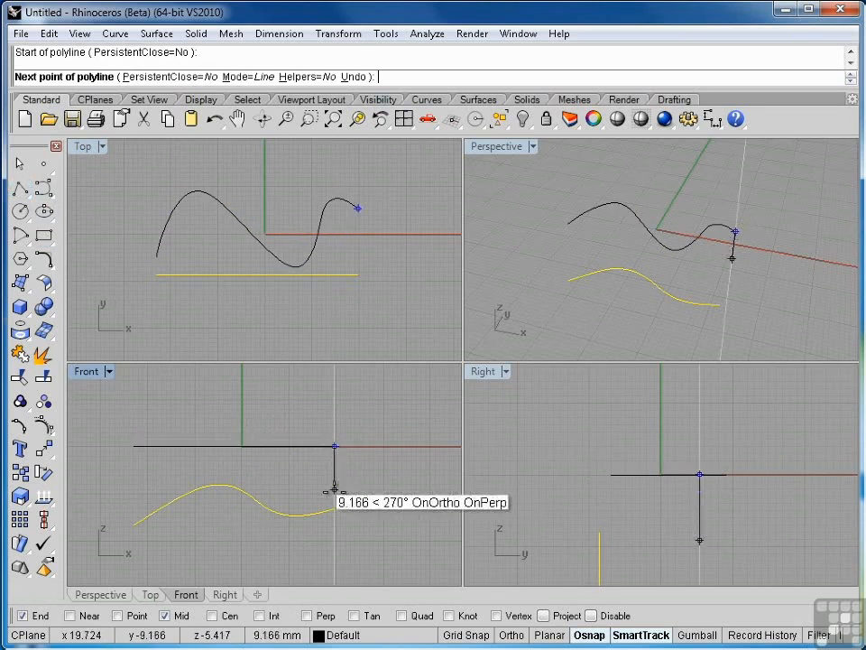
left_click(335, 511)
left_click(133, 447)
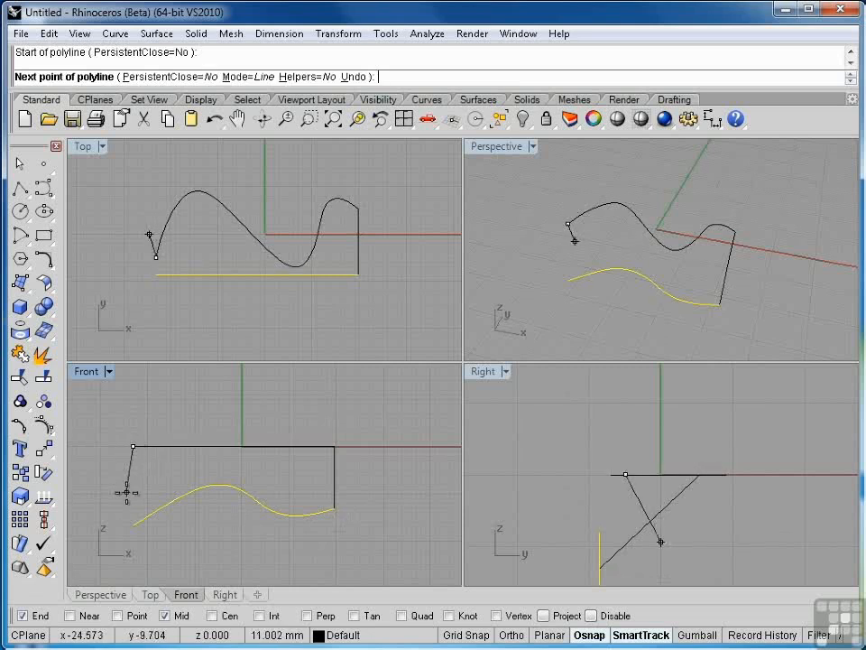
left_click(134, 524)
key("Return")
right_click_drag(524, 340, 856, 324)
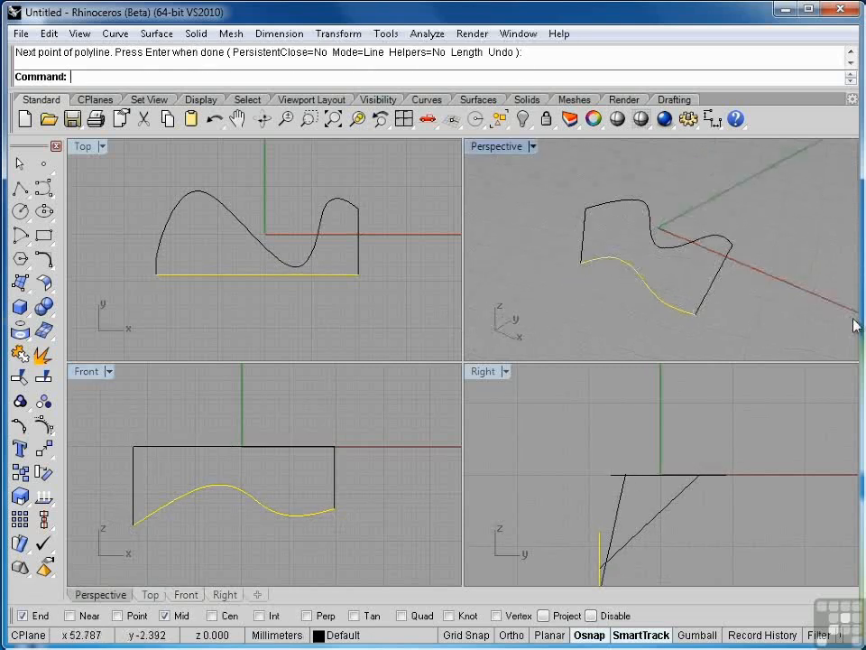
key("Escape")
Create a 3D curve with Curve From 2 Views from the aligned wave curve and the S-curve, and inspect it in Perspective
left_click(114, 33)
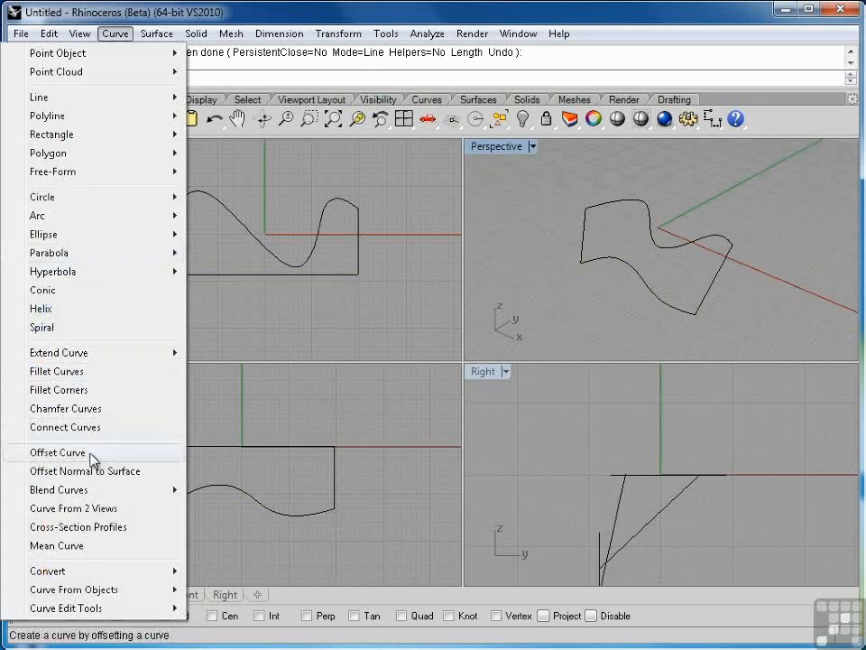
left_click(97, 508)
left_click(648, 286)
left_click(658, 247)
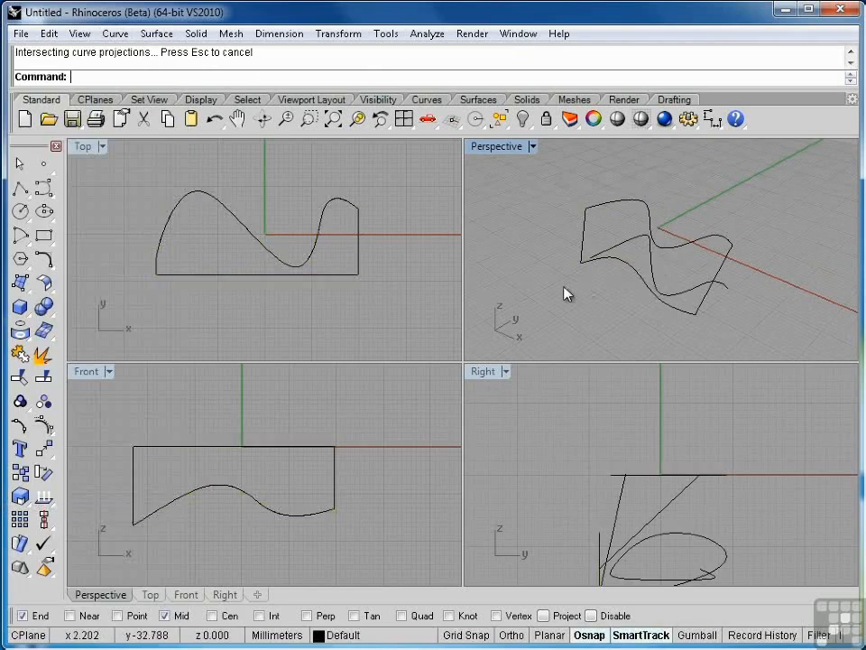
right_click_drag(675, 296, 617, 293)
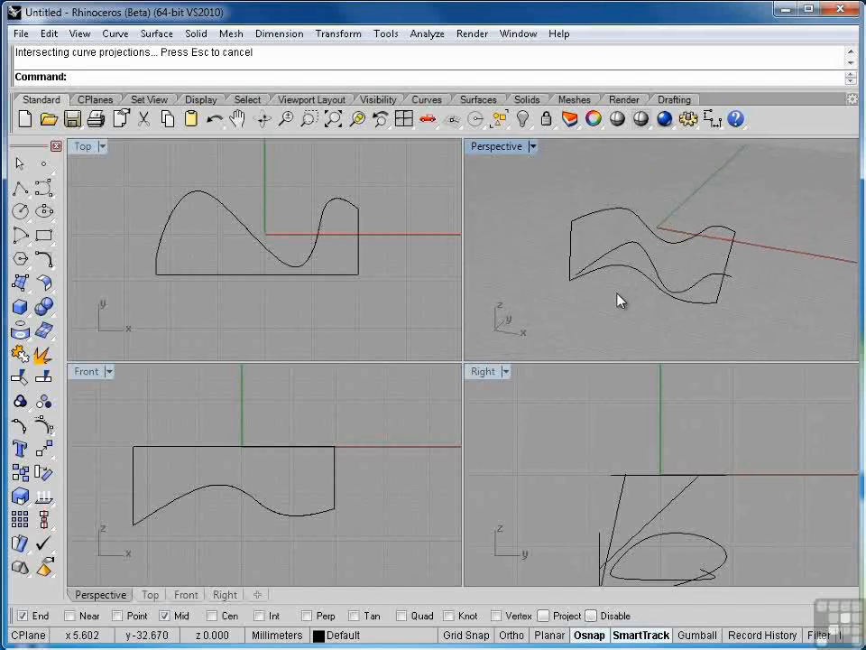